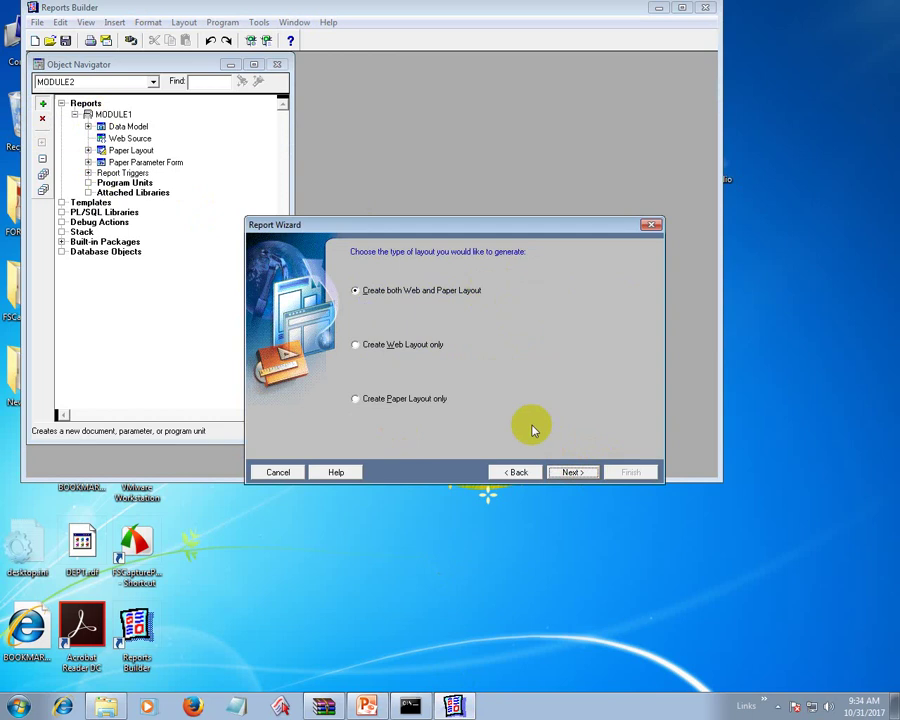
- Choose 'Create Paper Layout only' in the Report Wizard and advance to the report style page
left_click(570, 471)
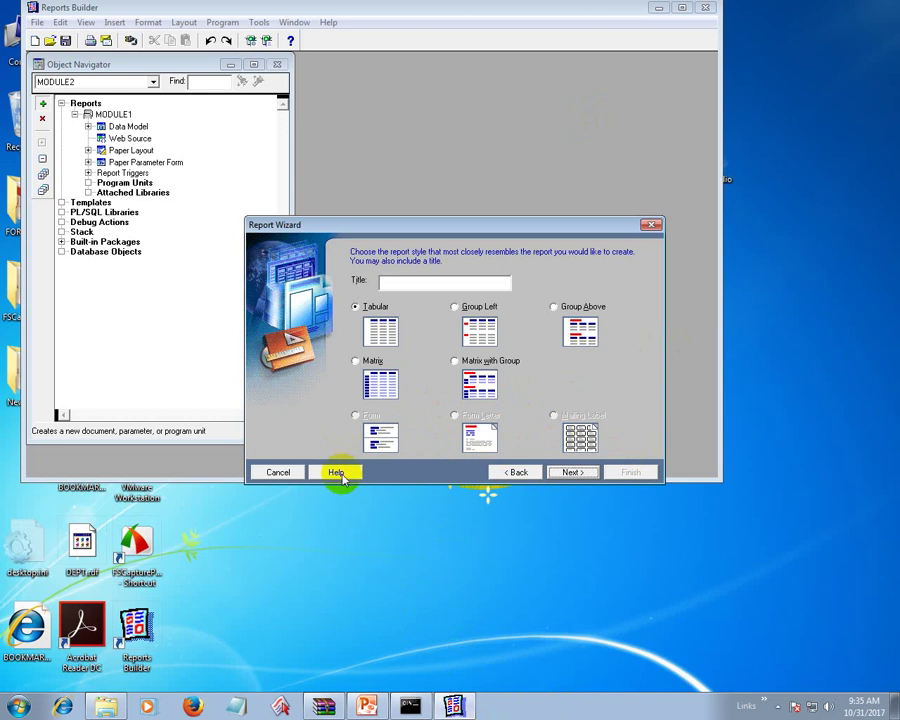
left_click(514, 474)
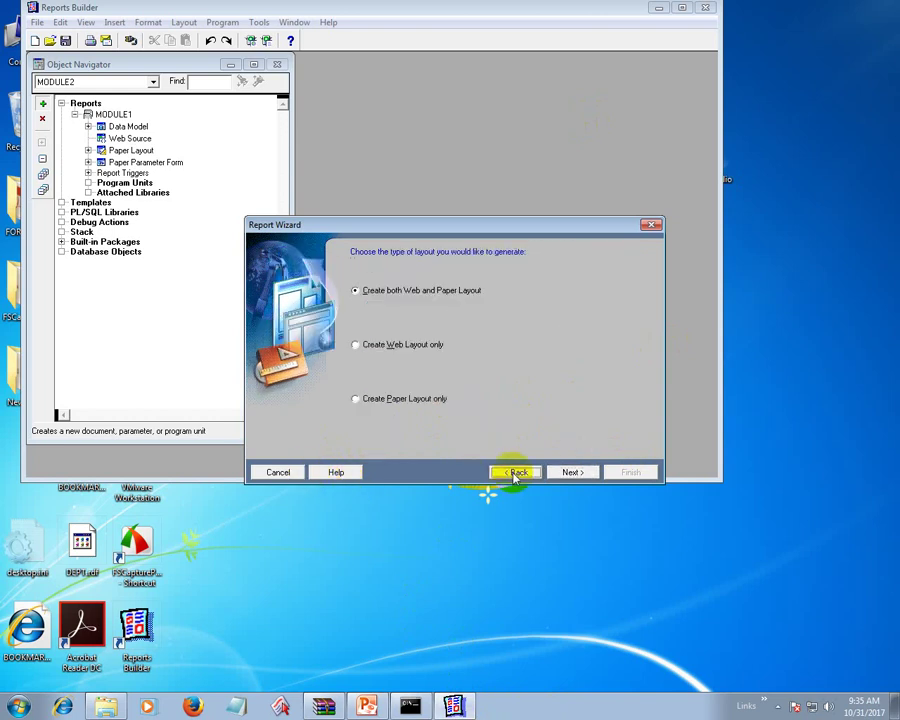
left_click(430, 400)
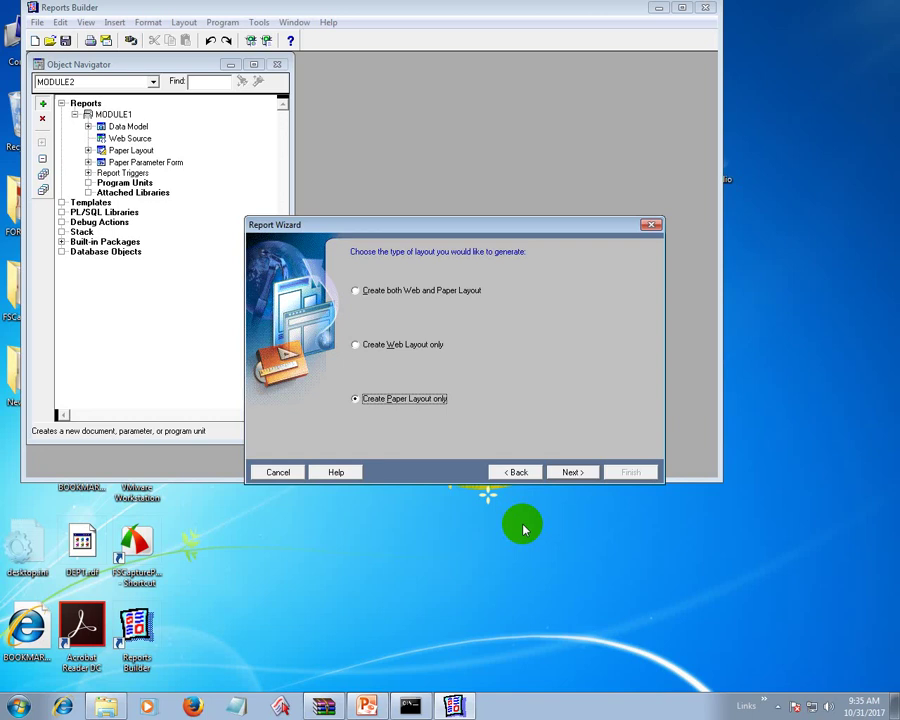
left_click(570, 472)
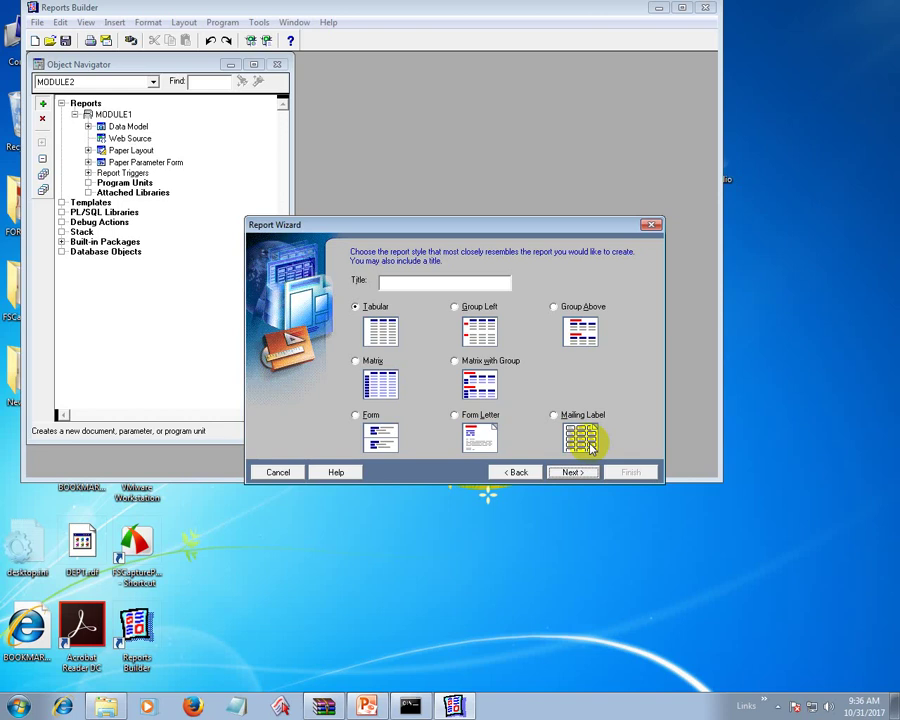
- Pick the Mailing Label report style and continue to the data source step
left_click(590, 447)
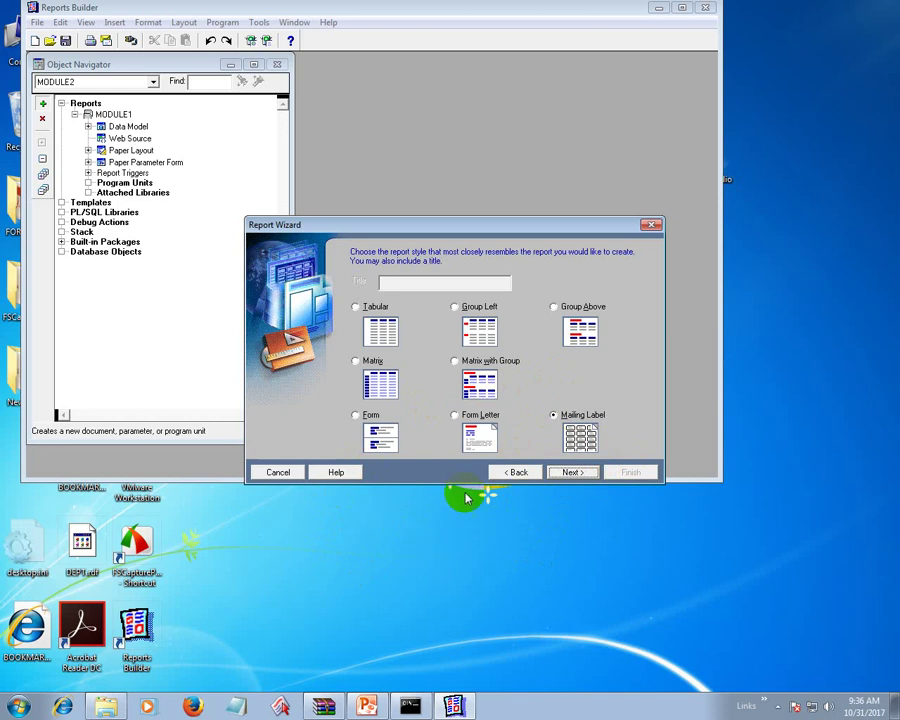
left_click(577, 473)
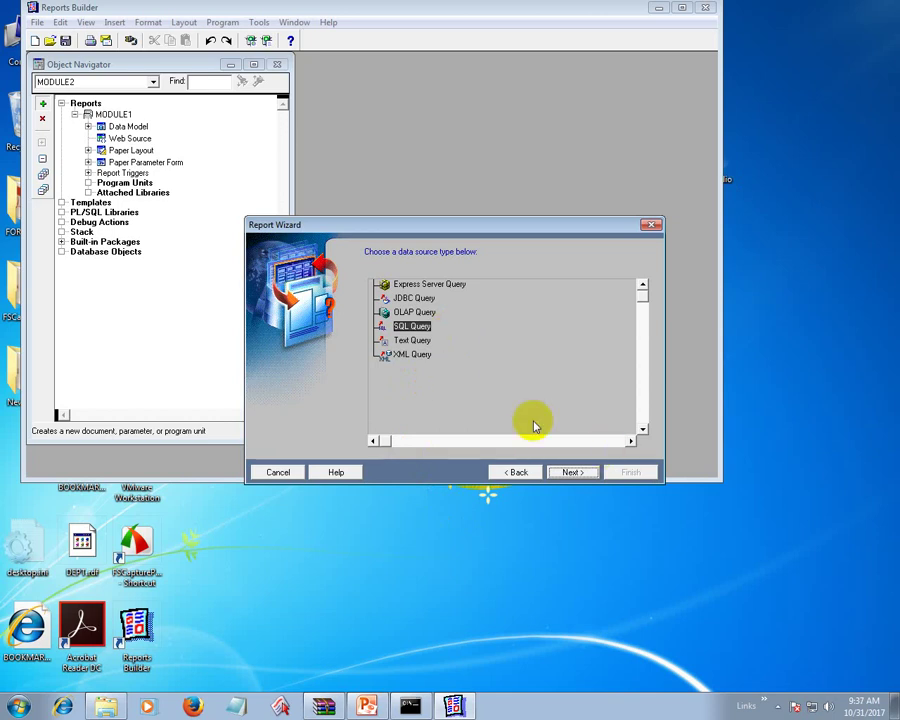
- Accept SQL Query as the source and log in to database ORCL with the user name and password
left_click(573, 473)
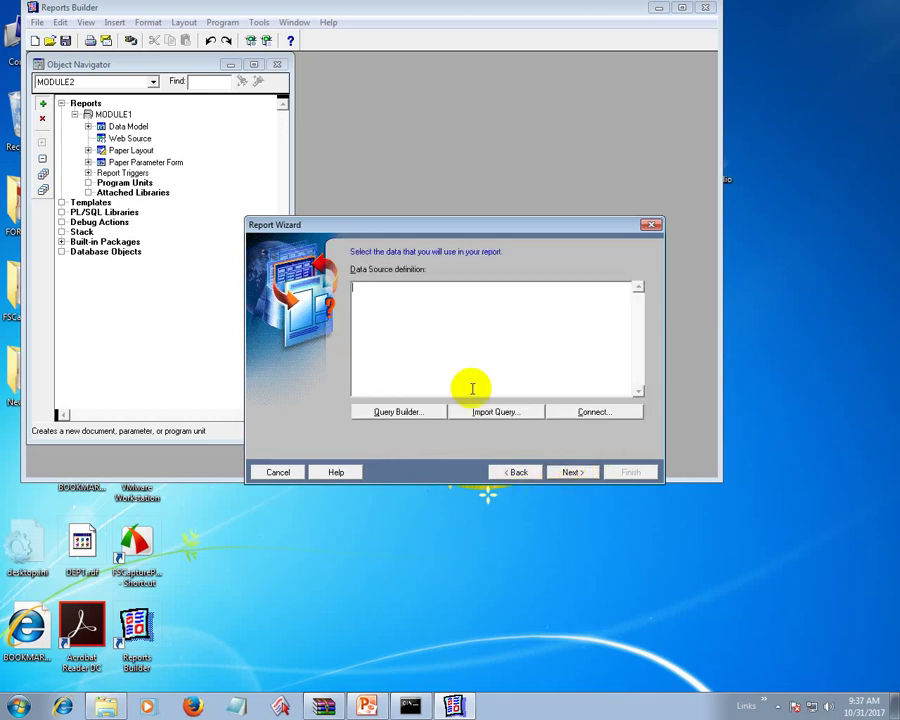
left_click(580, 415)
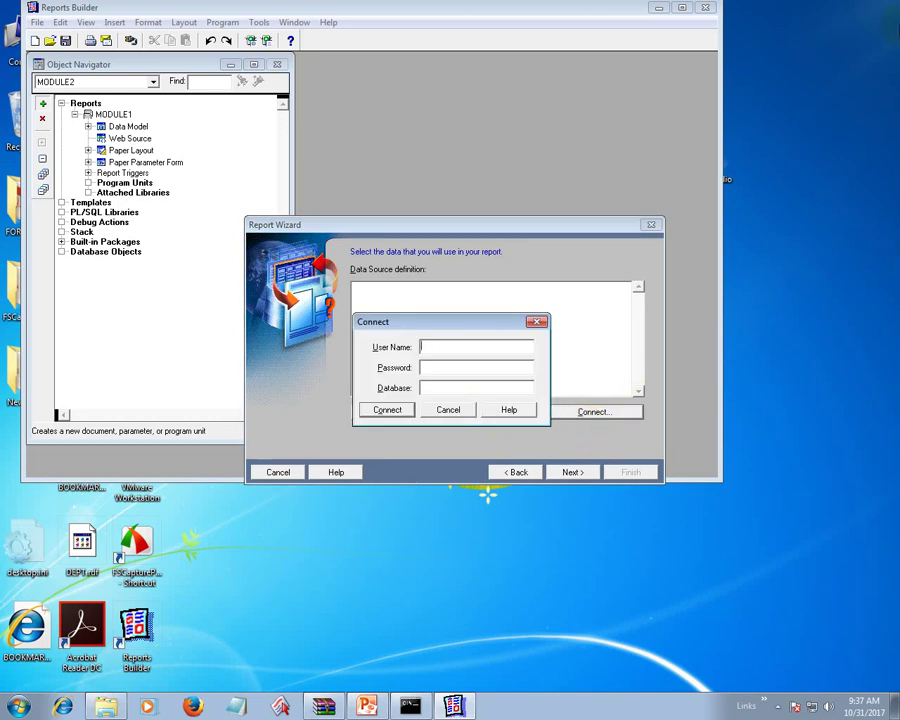
type("0e0E")
key("BackSpace")
key("BackSpace")
key("BackSpace")
type("E")
key("Tab")
type("0e")
key("Tab")
type("ORCL")
left_click(380, 410)
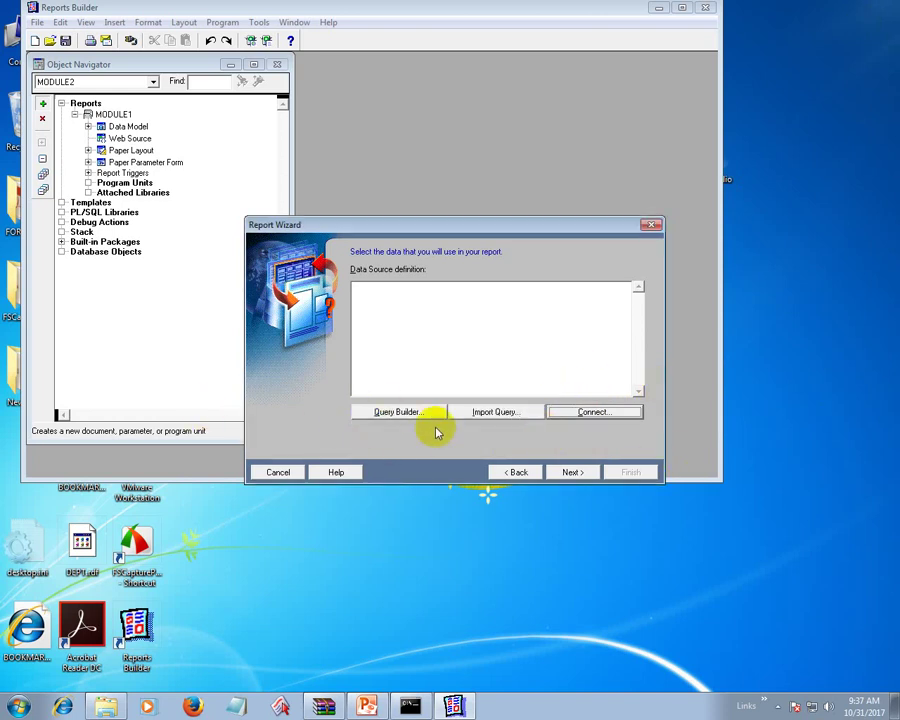
- Add CUSTOMERS_VIEW to the Query Builder, dismissing the CUSTOMERS table error
left_click(410, 413)
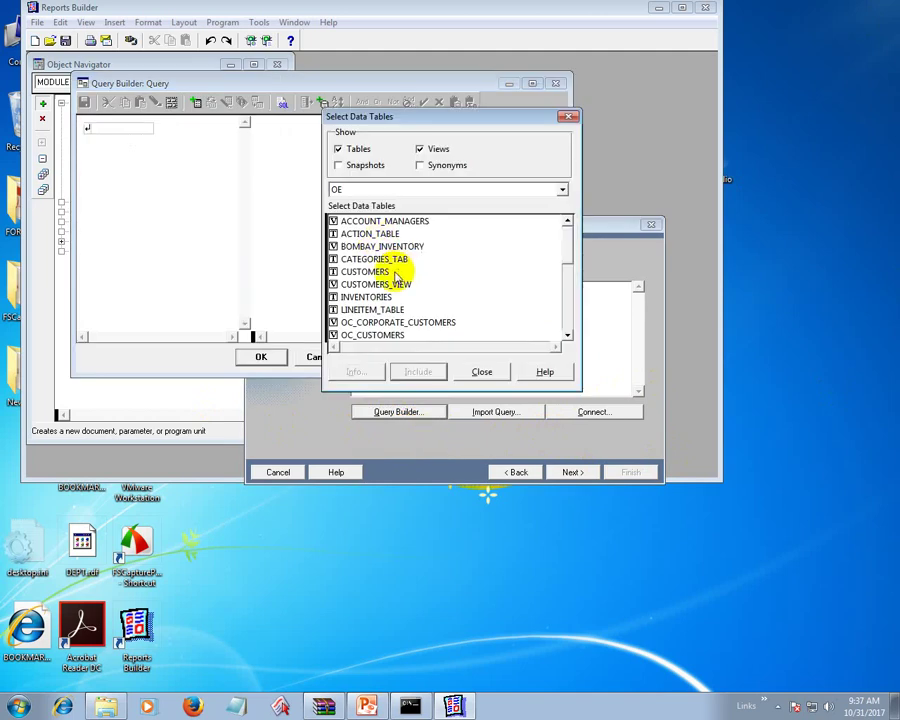
left_click(352, 271)
left_click(417, 377)
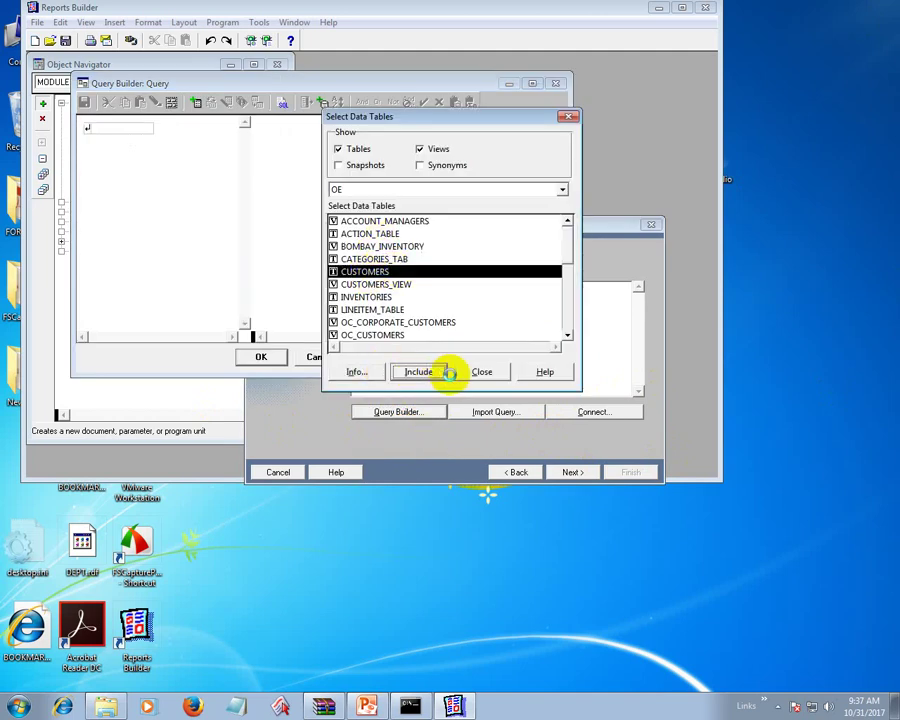
left_click(547, 301)
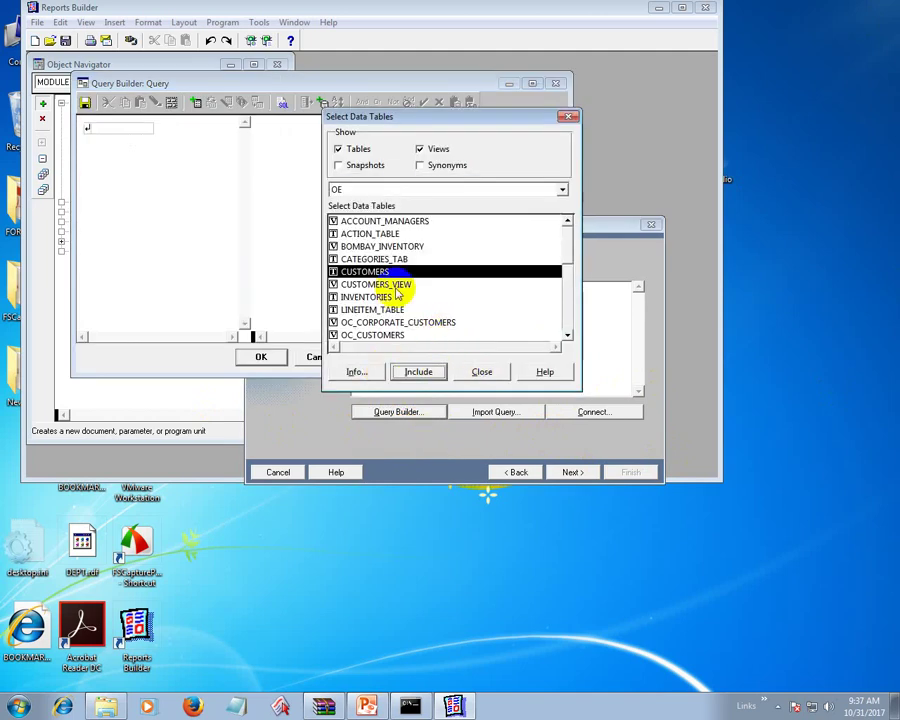
left_click(398, 285)
left_click(414, 371)
left_click(482, 372)
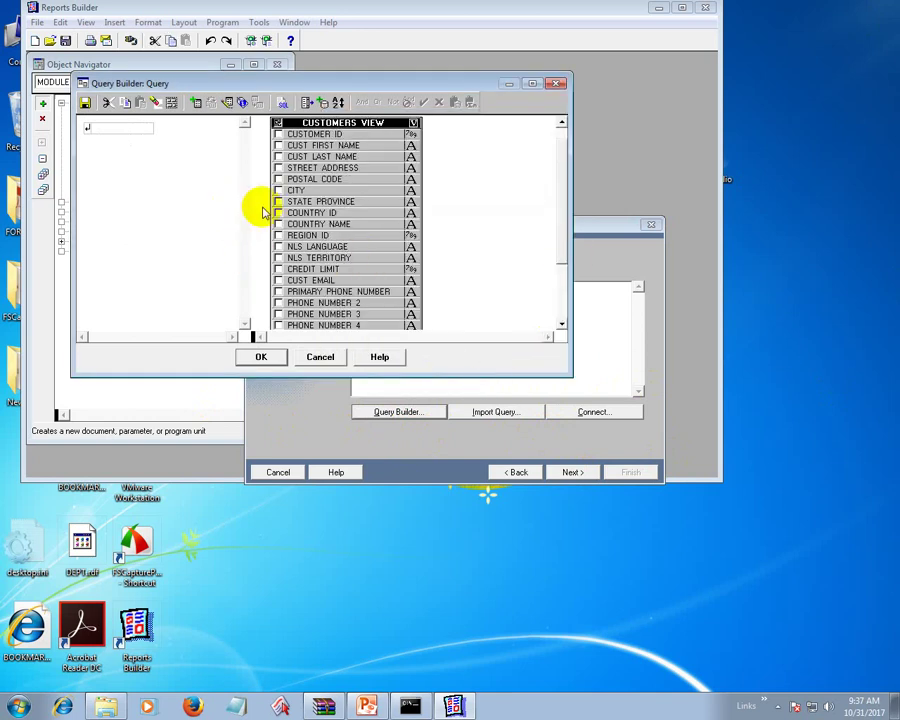
left_click(368, 706)
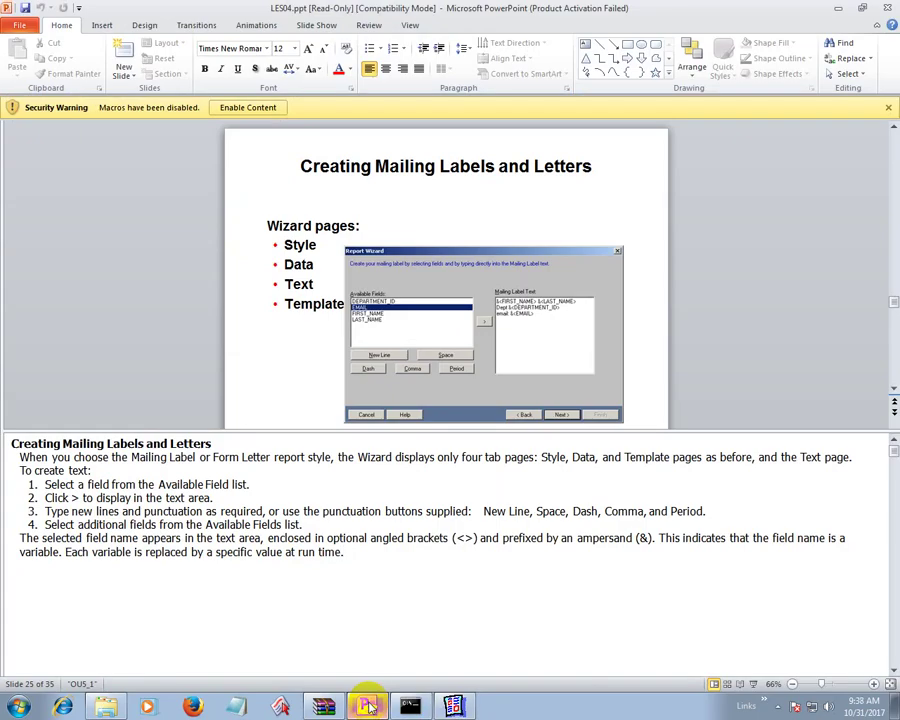
left_click(368, 706)
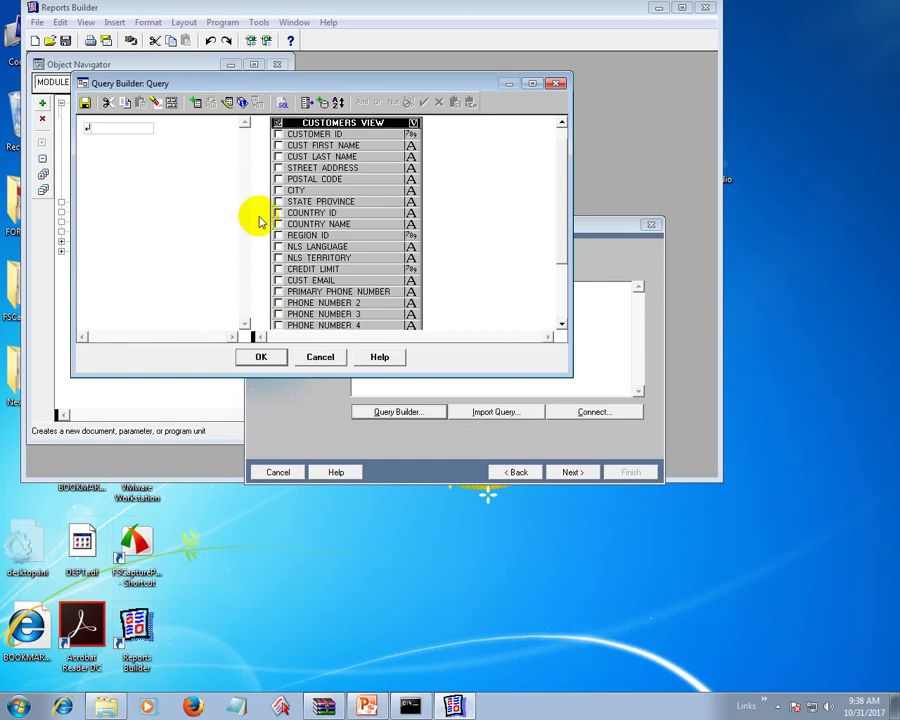
- Select first name, last name, street, postal code, city, state and country name columns, then accept the query
left_click(279, 146)
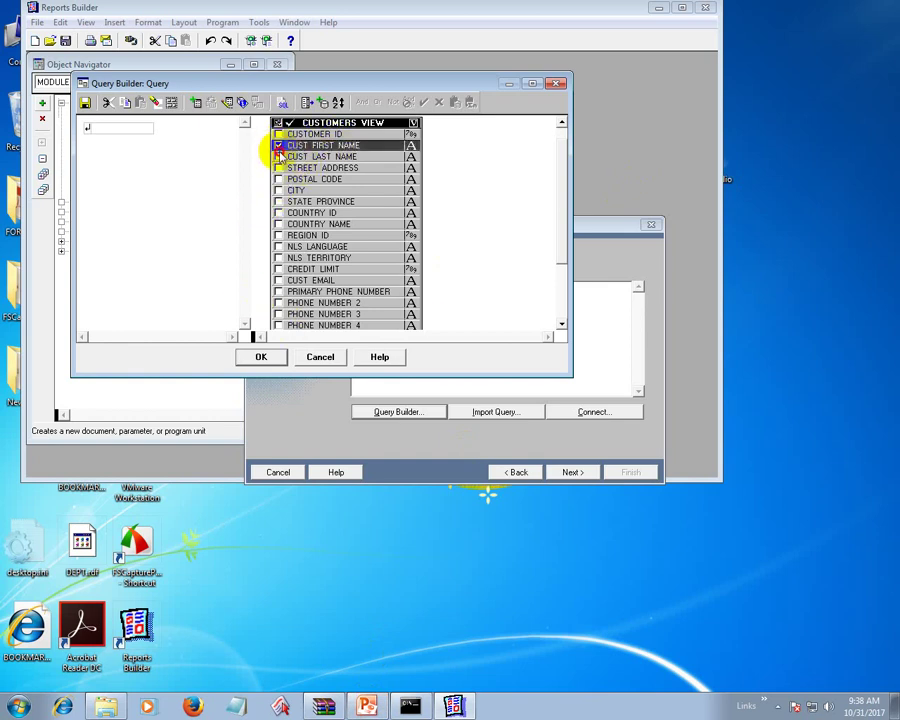
left_click(280, 156)
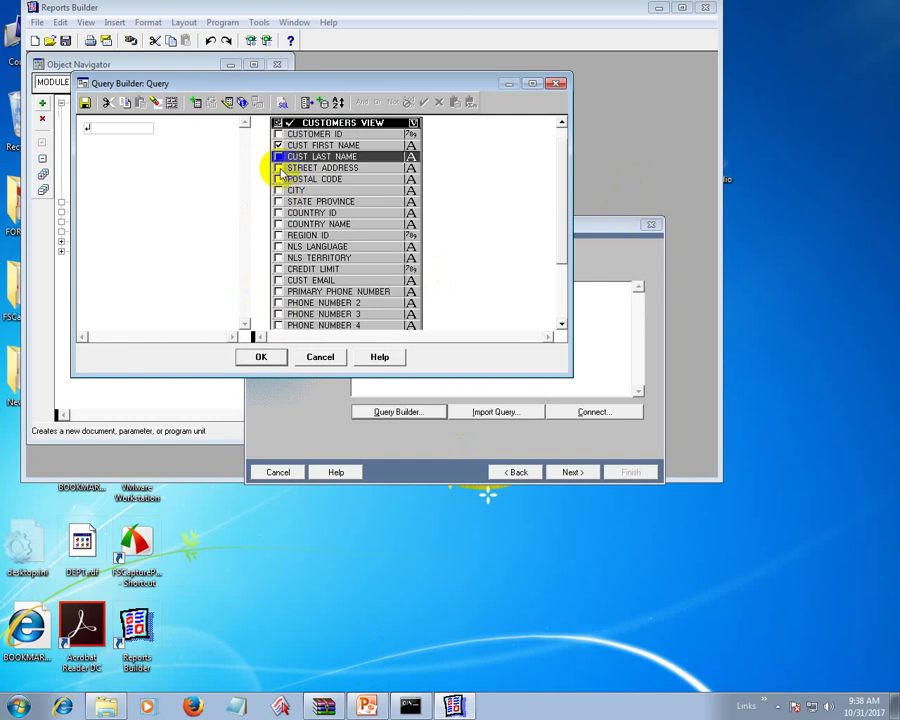
left_click(279, 168)
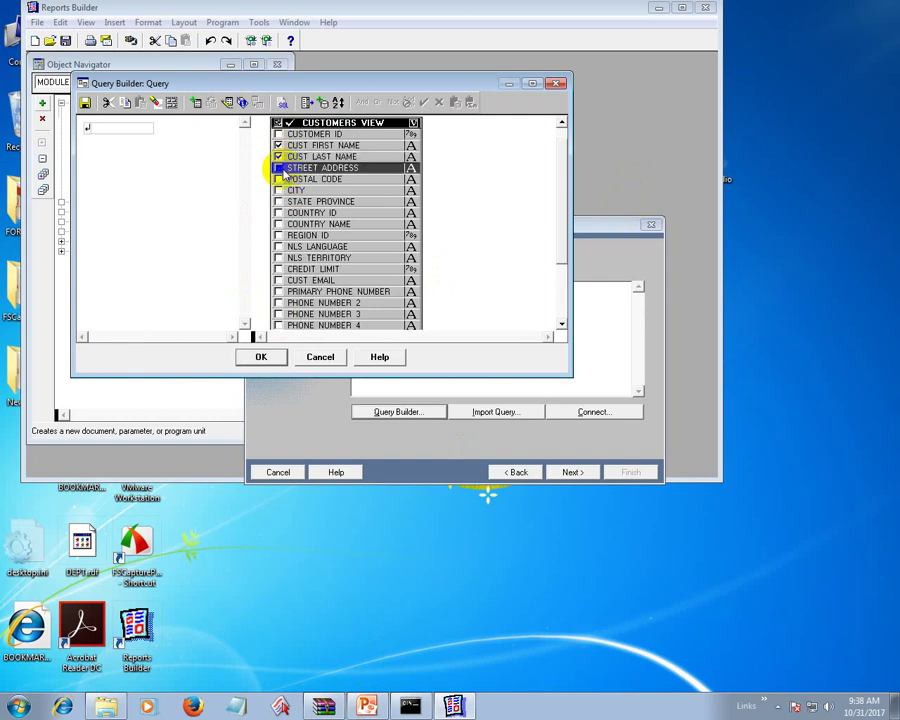
left_click(277, 180)
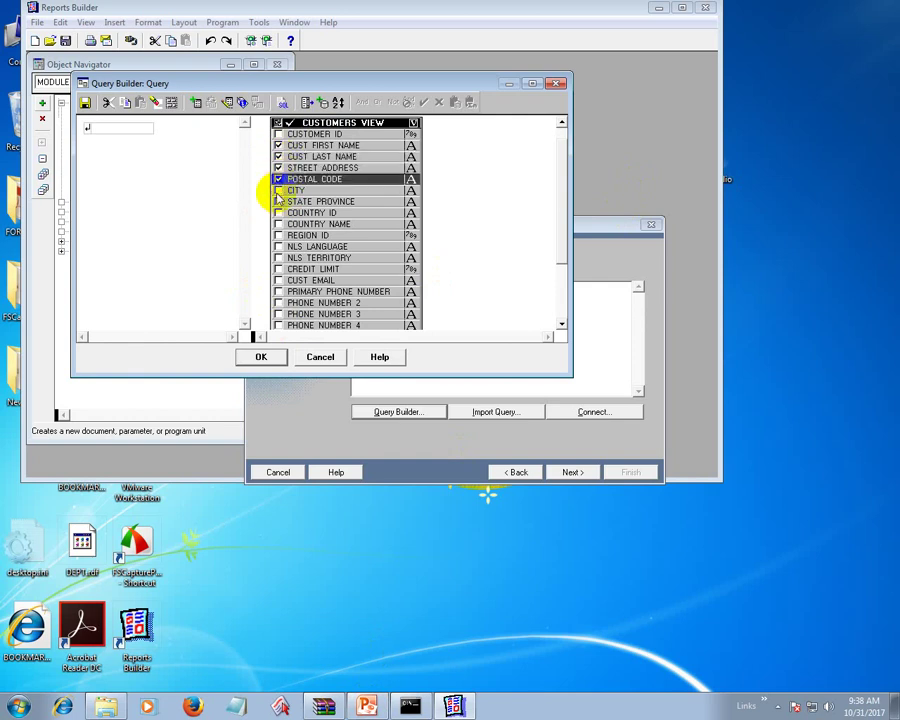
left_click(278, 191)
left_click(278, 202)
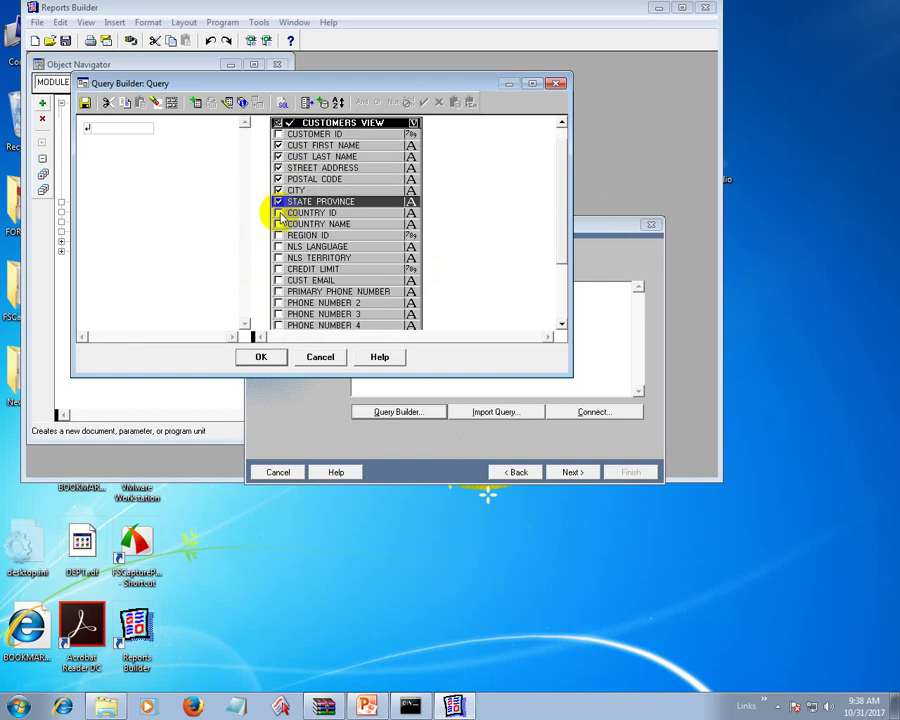
left_click(279, 213)
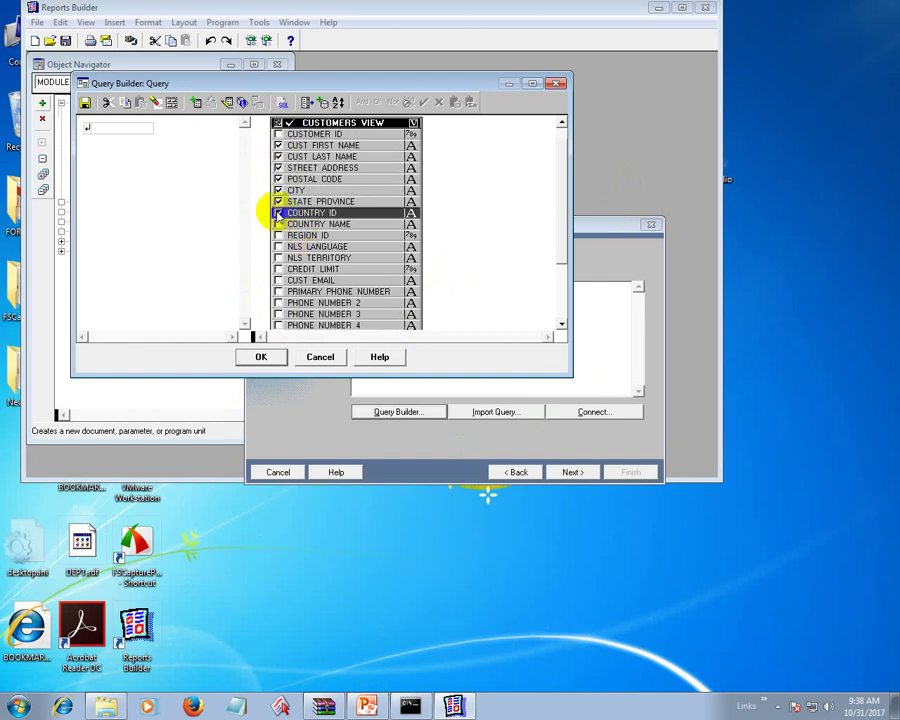
left_click(279, 213)
left_click(279, 224)
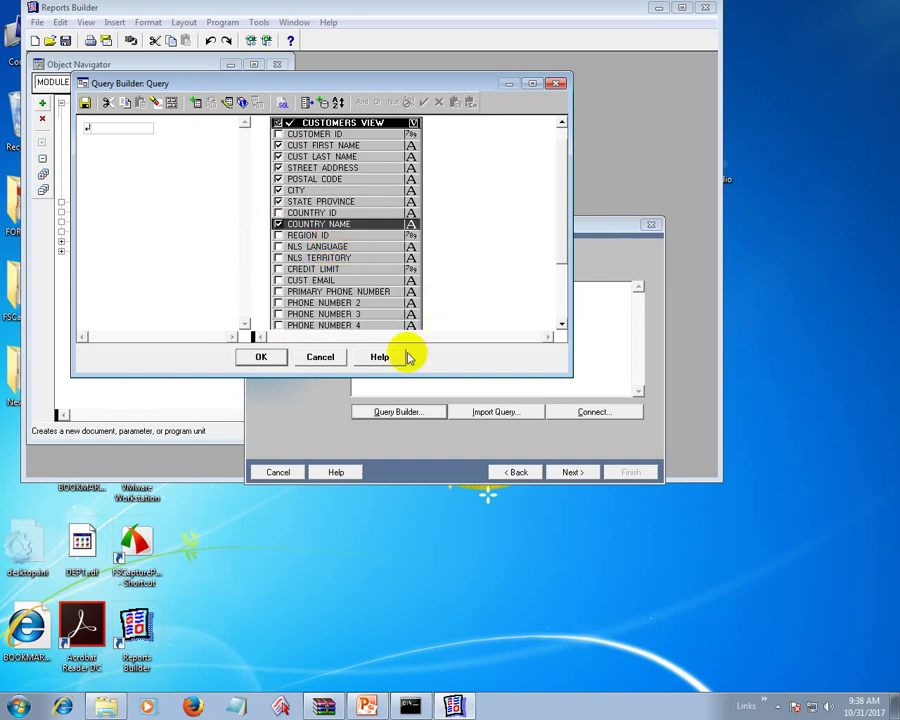
left_click(255, 357)
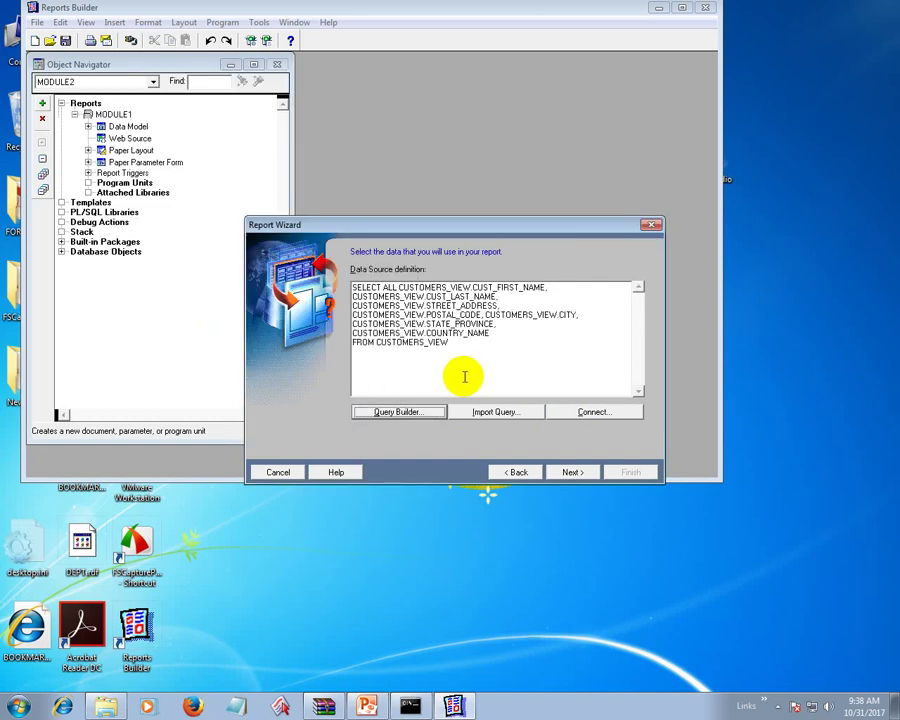
- Put CUST_FIRST_NAME and last name fields onto the mailing label text
left_click(568, 474)
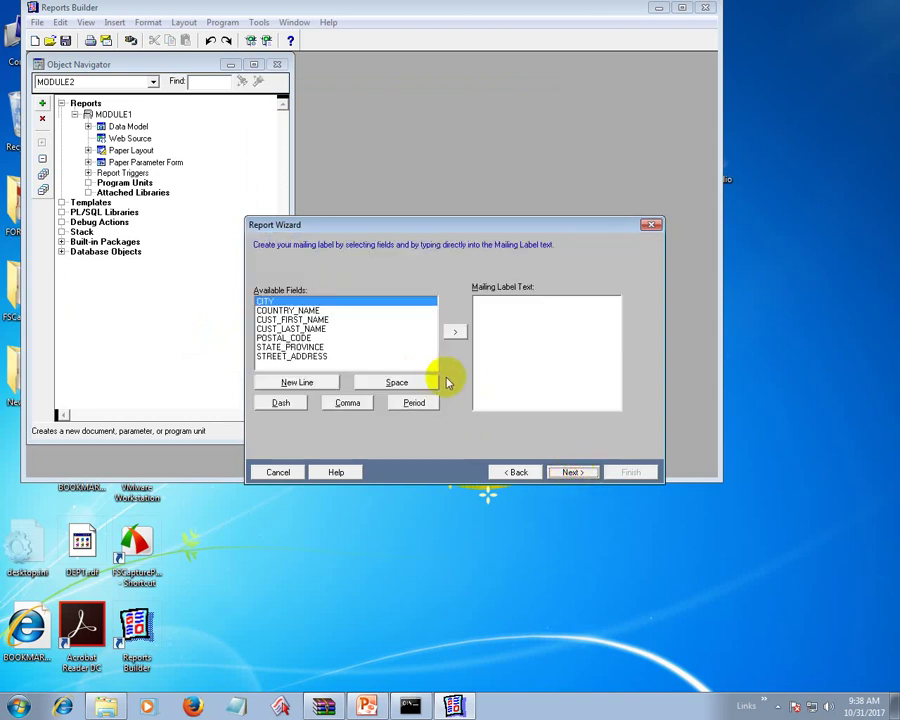
left_click(300, 319)
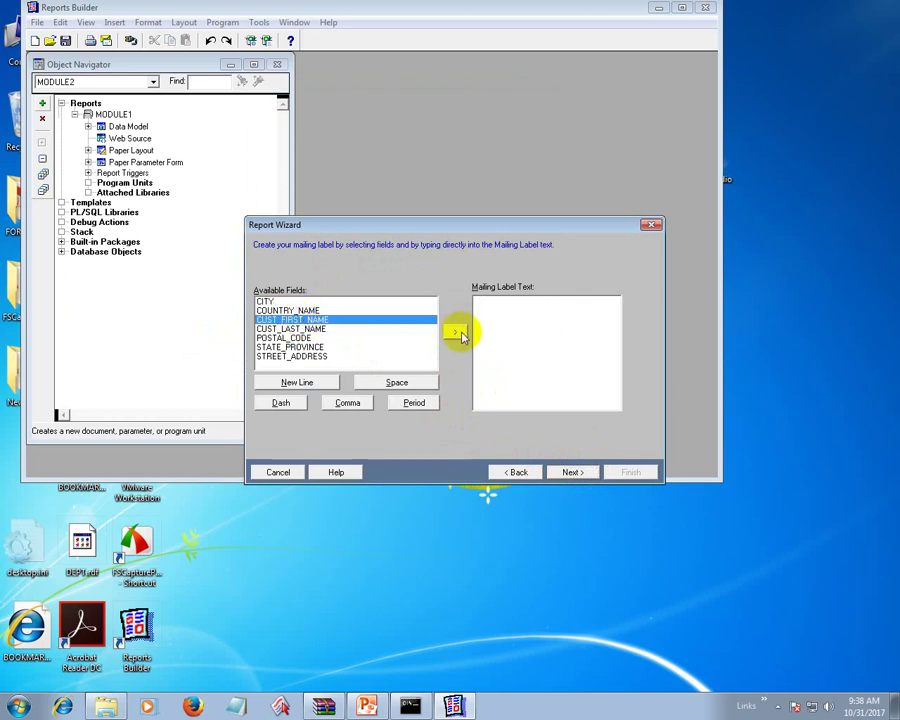
left_click(456, 332)
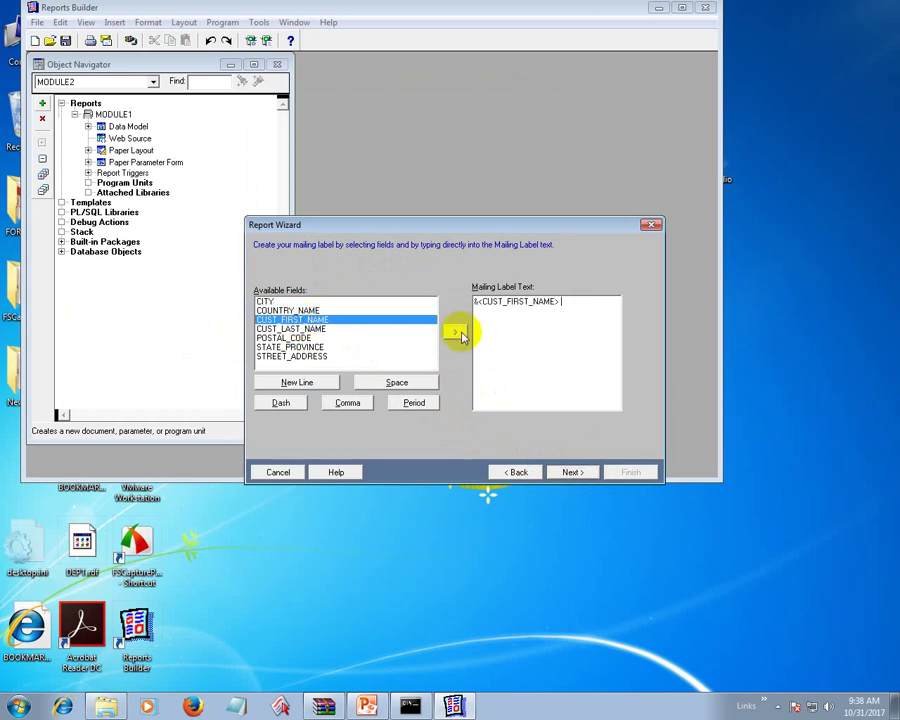
left_click(331, 328)
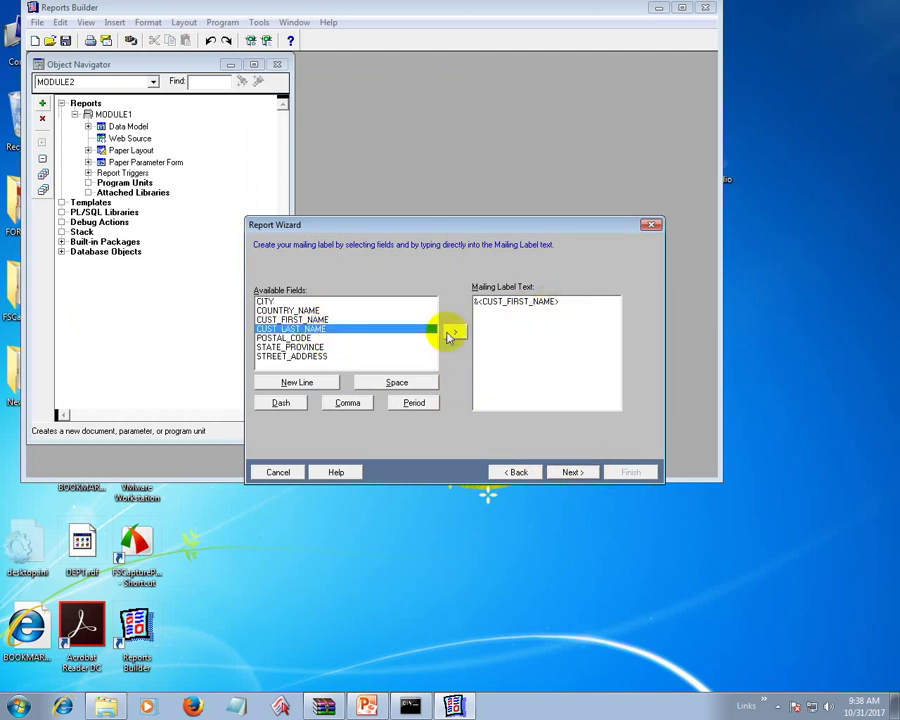
left_click(453, 336)
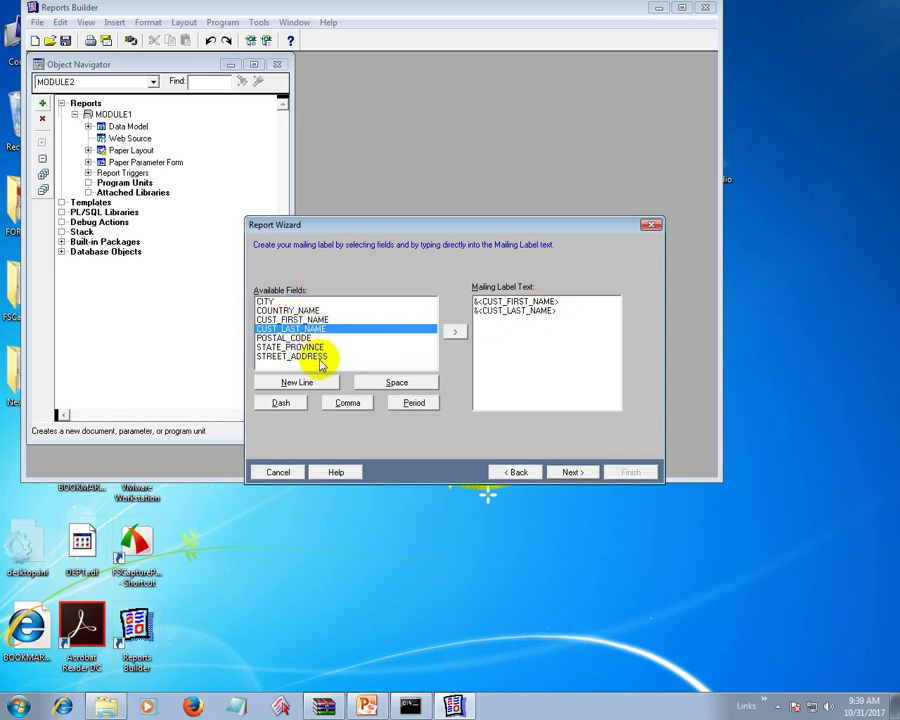
- Add STREET_ADDRESS, STATE_PROVINCE, POSTAL_CODE, CITY and COUNTRY_NAME to the label and advance past templates
left_click(322, 357)
left_click(455, 332)
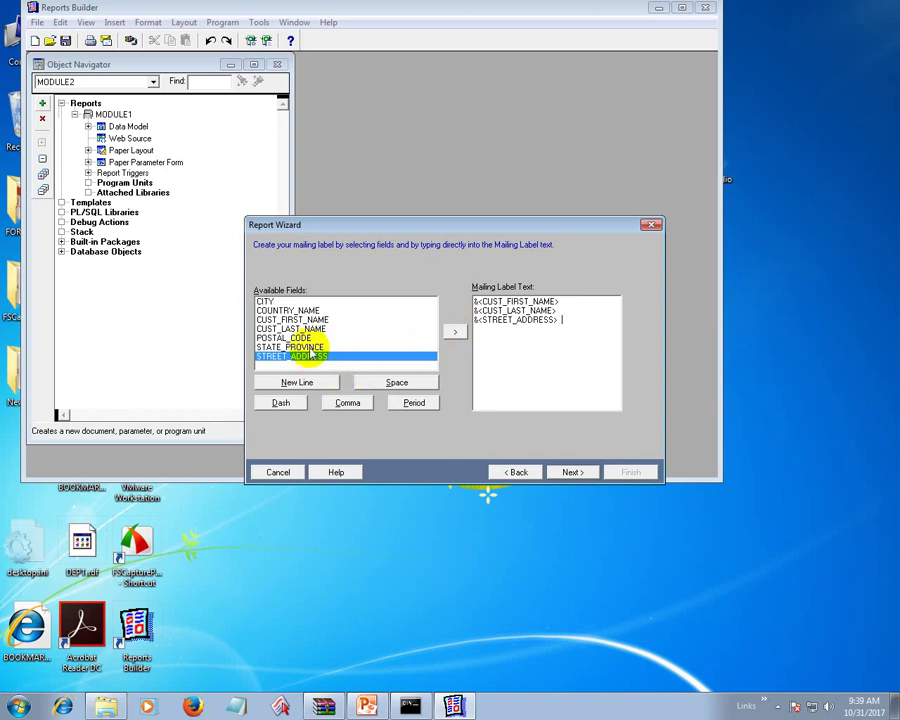
left_click(316, 346)
left_click(455, 332)
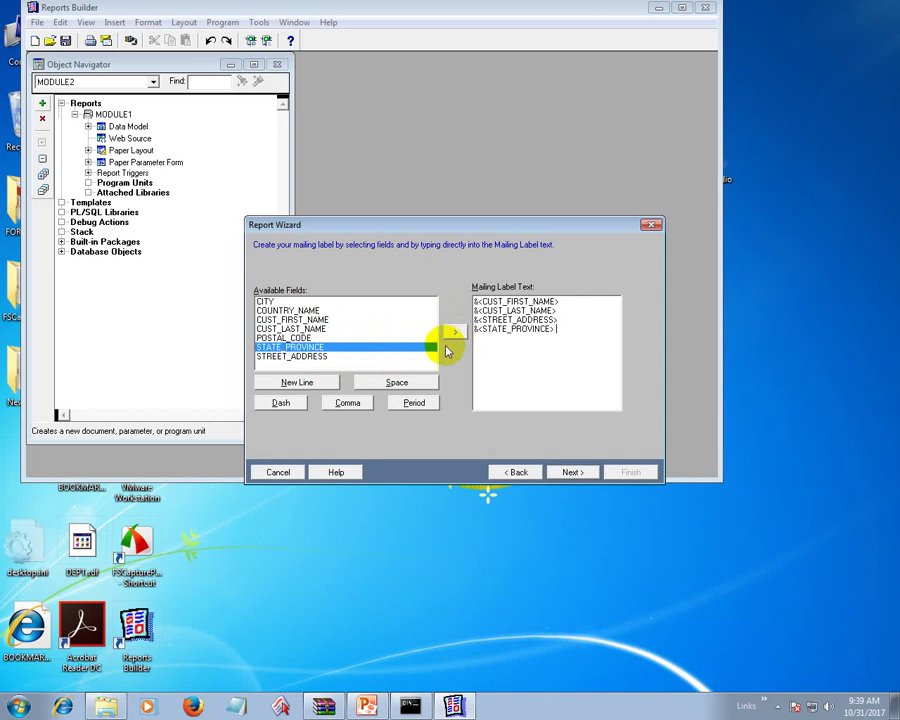
left_click(305, 338)
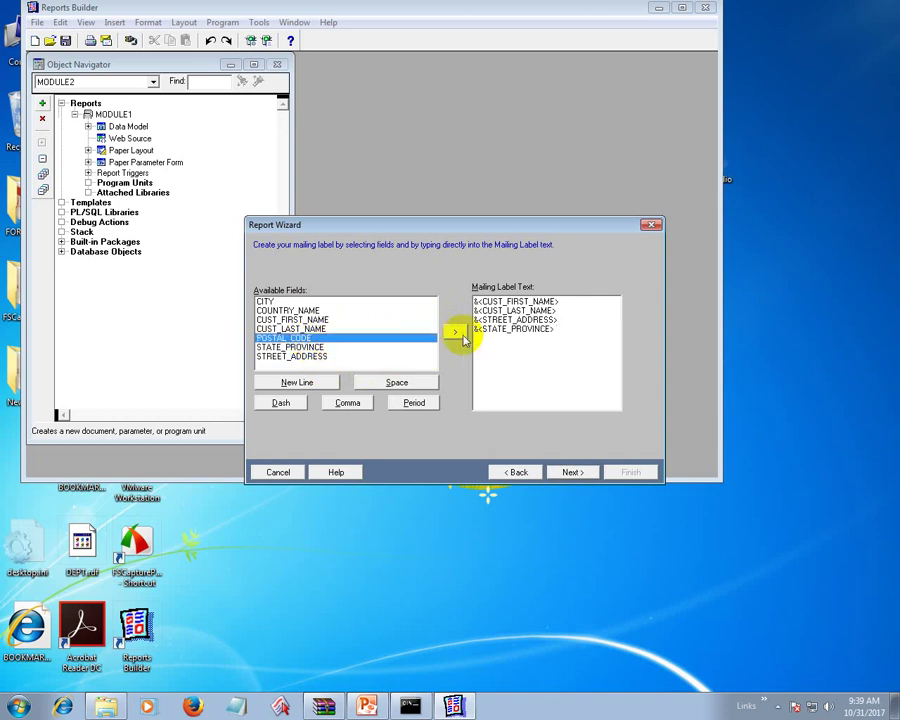
left_click(457, 334)
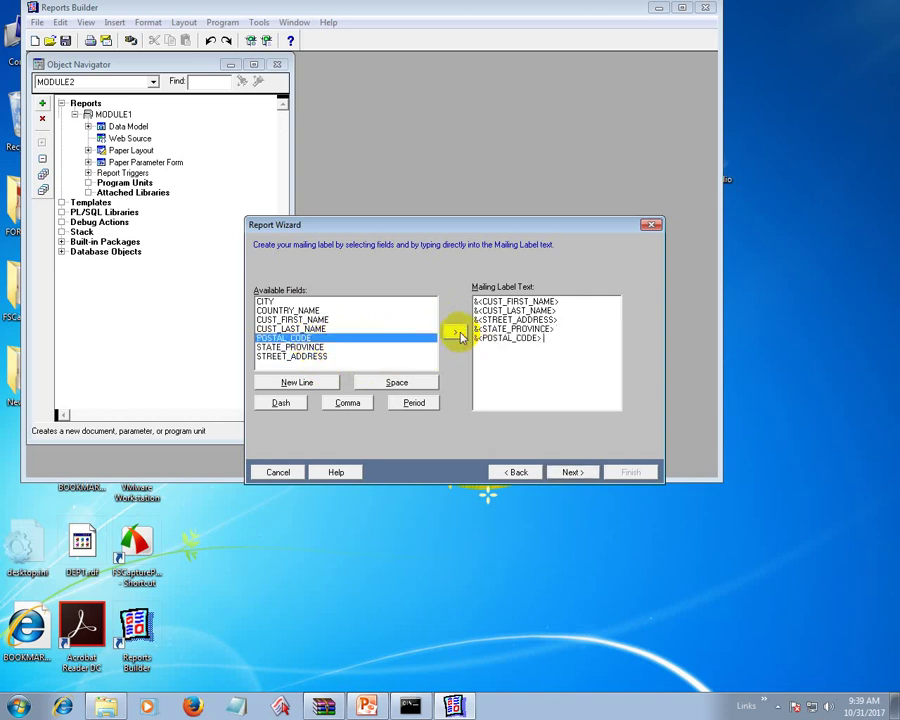
left_click(266, 301)
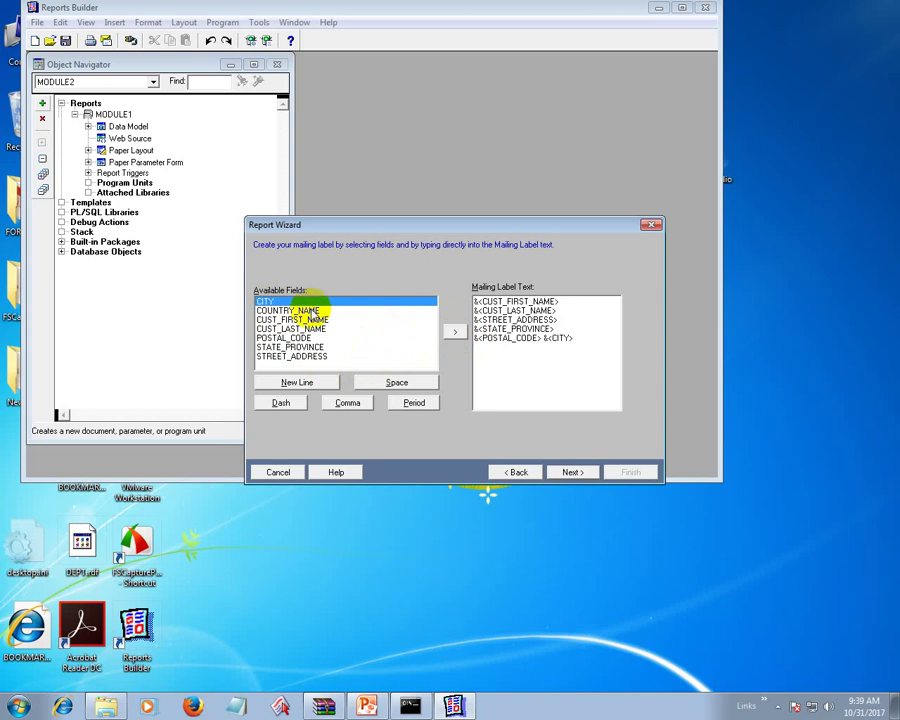
left_click(310, 311)
left_click(456, 332)
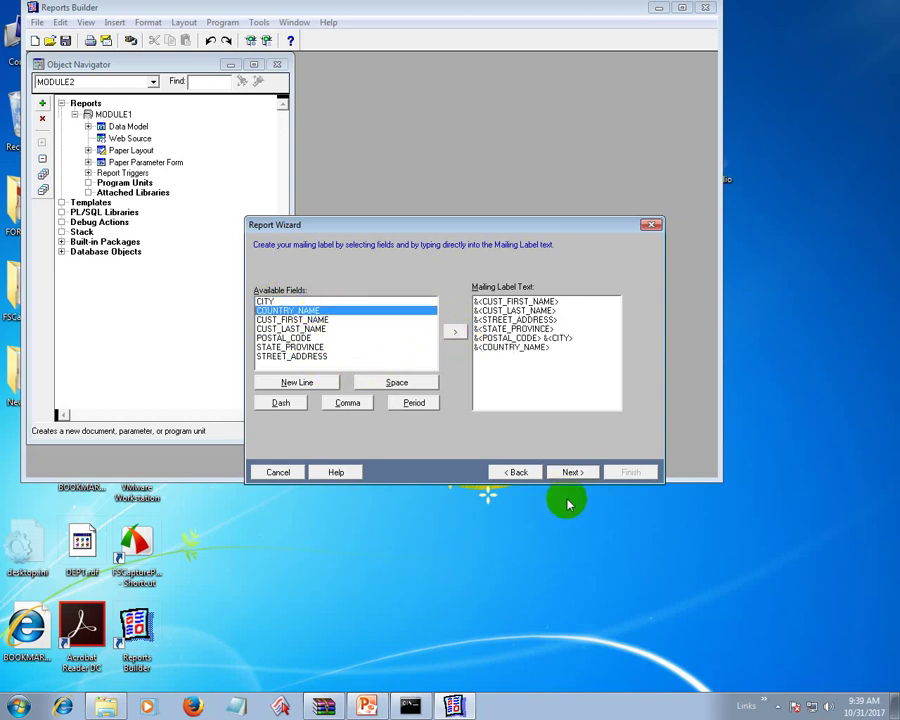
left_click(578, 478)
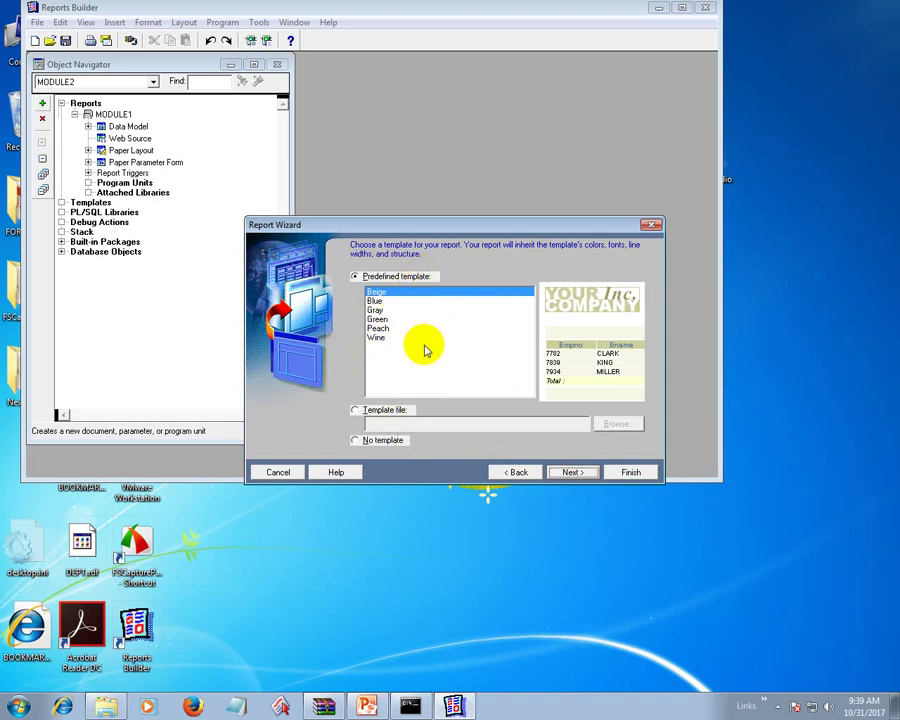
left_click(569, 471)
- Finish the wizard and open the first label's text to reveal its field codes
left_click(629, 472)
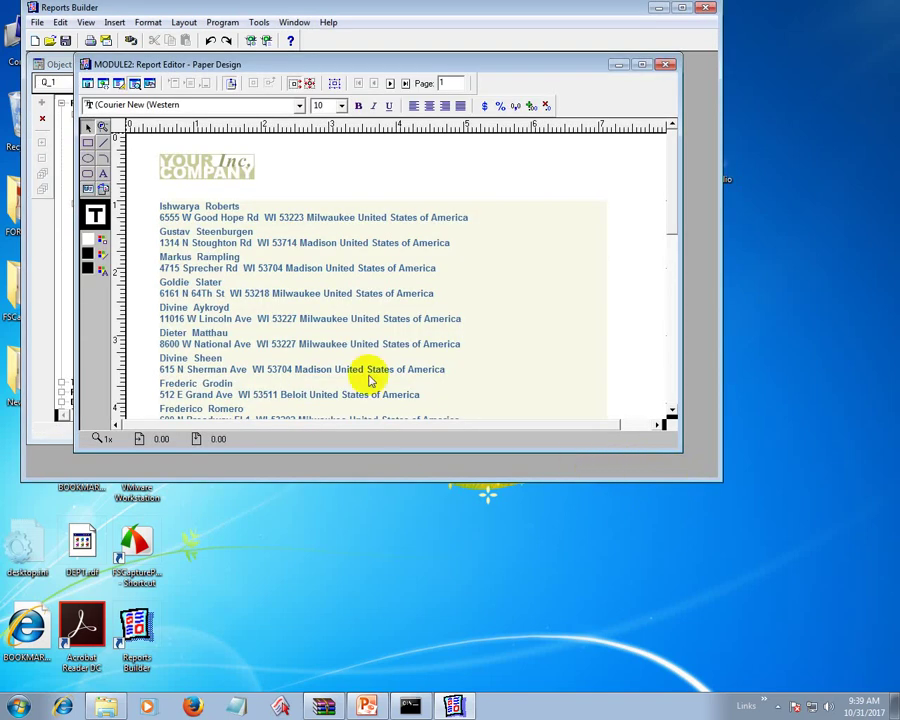
left_click(385, 220)
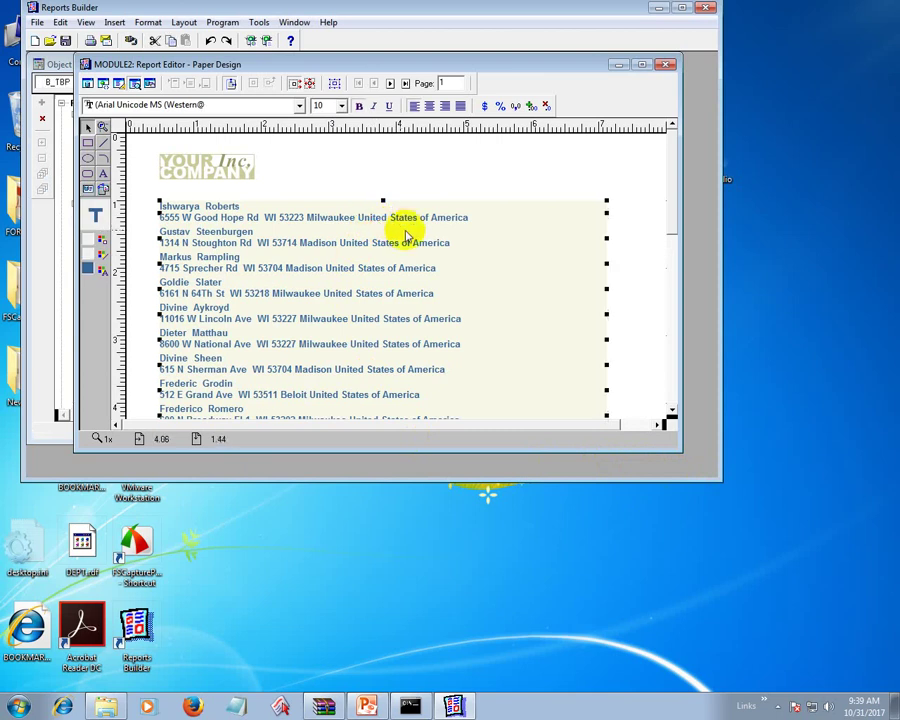
left_click(418, 218)
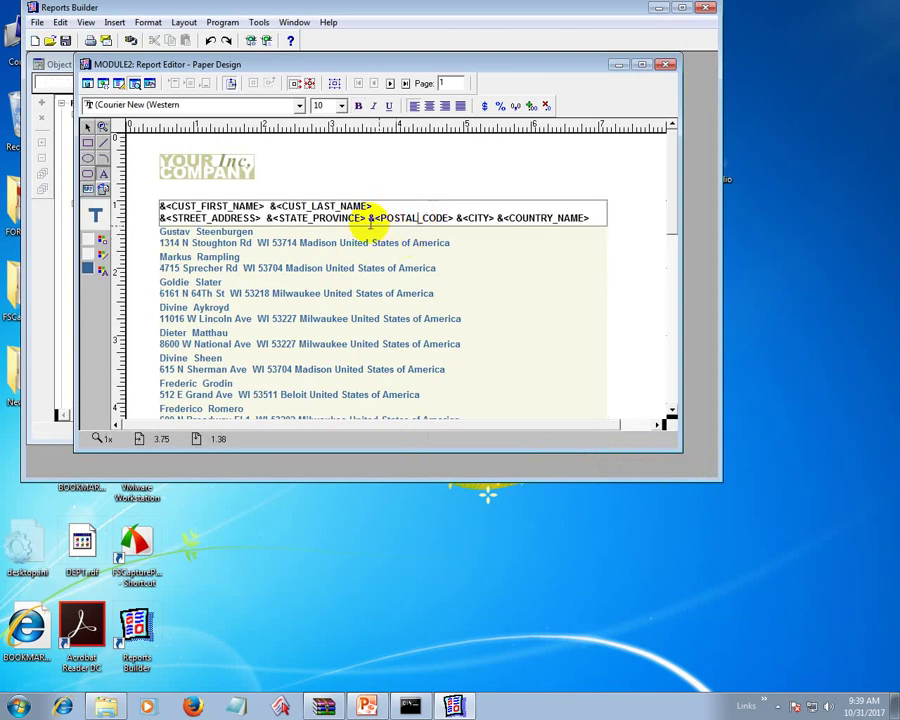
- Insert line breaks before &<POSTAL_CODE> and before <COUNTRY_NAME> in the label text
left_click(368, 218)
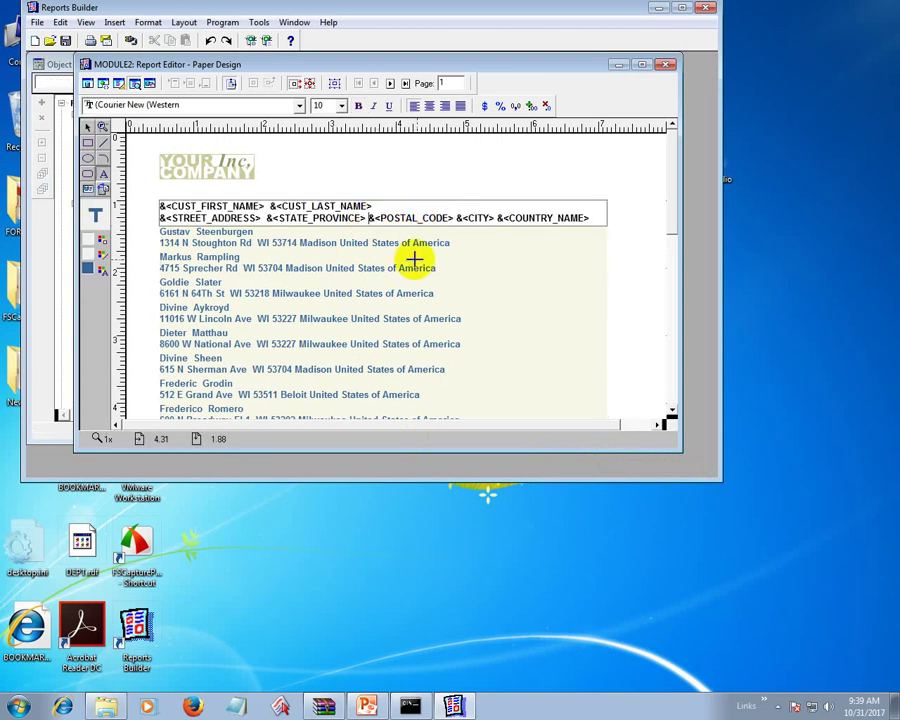
key("Return")
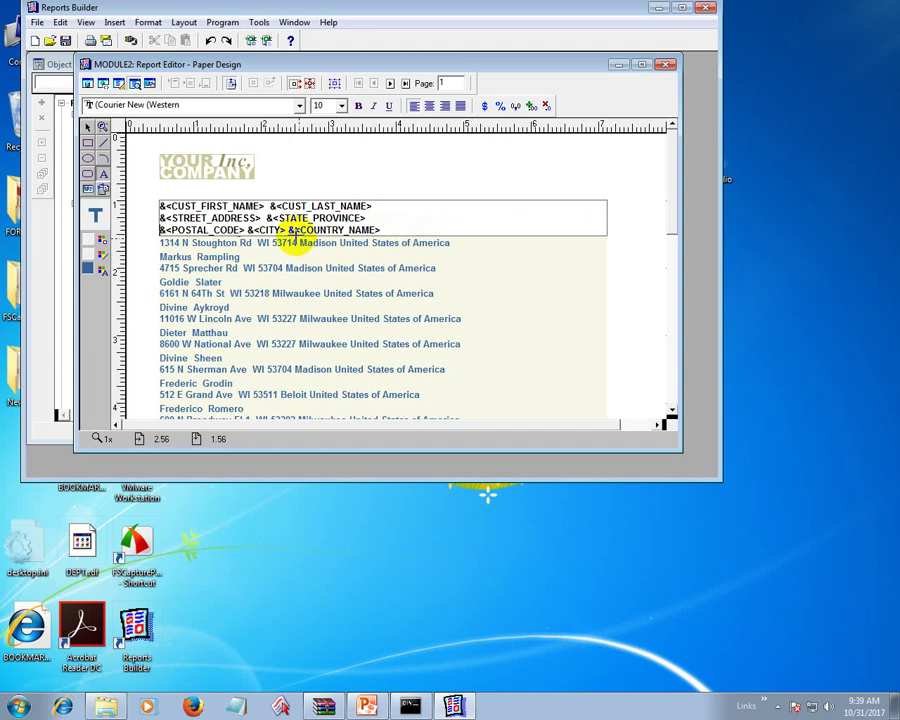
left_click(294, 231)
key("Return")
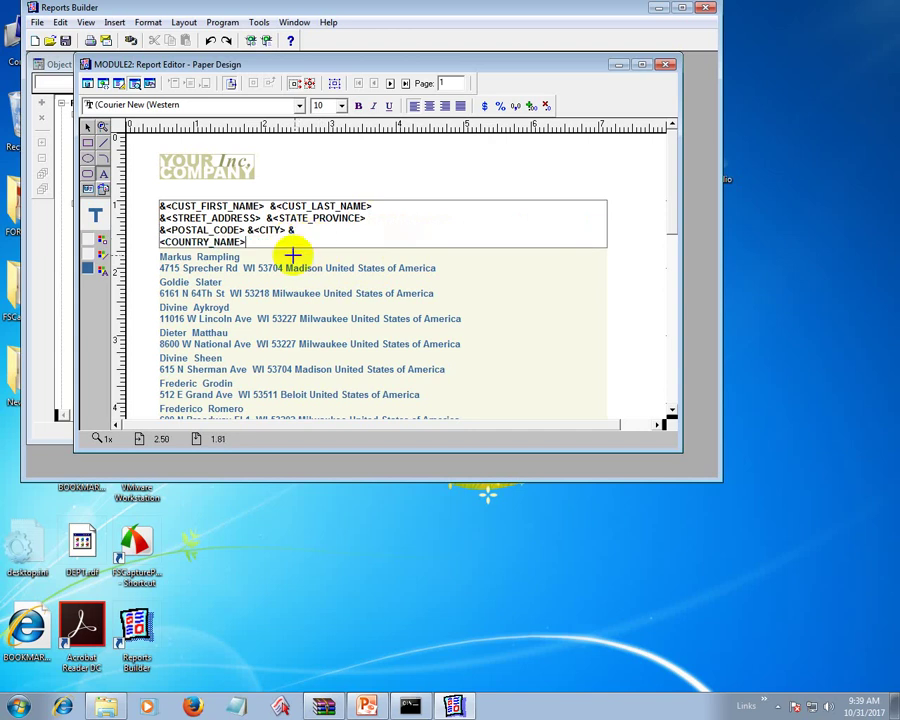
left_click(520, 297)
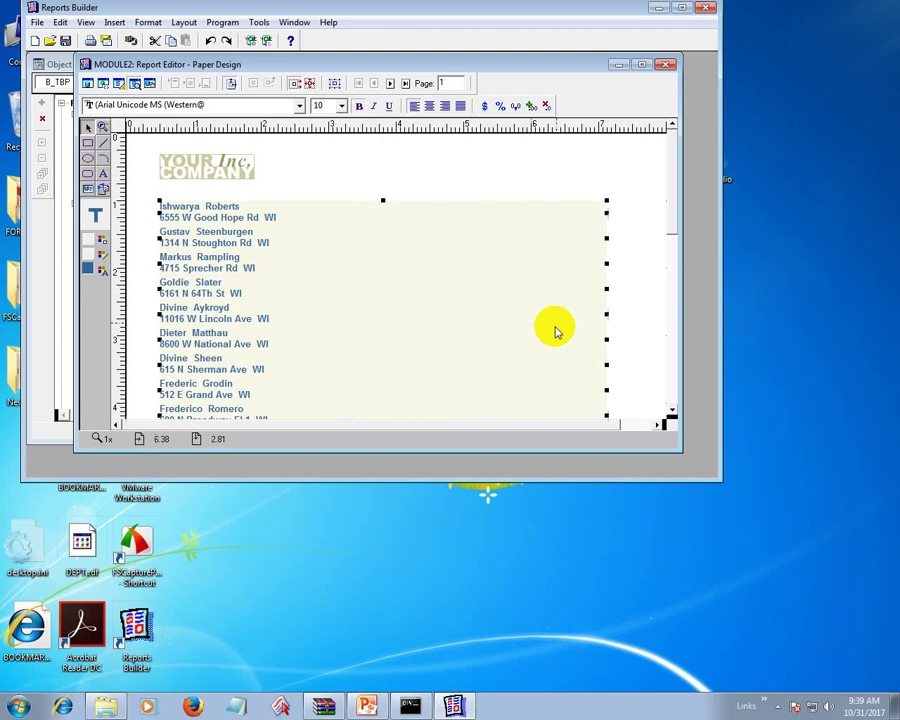
- Reopen and close the label text several times to review the redrawn label layout
left_click(232, 217)
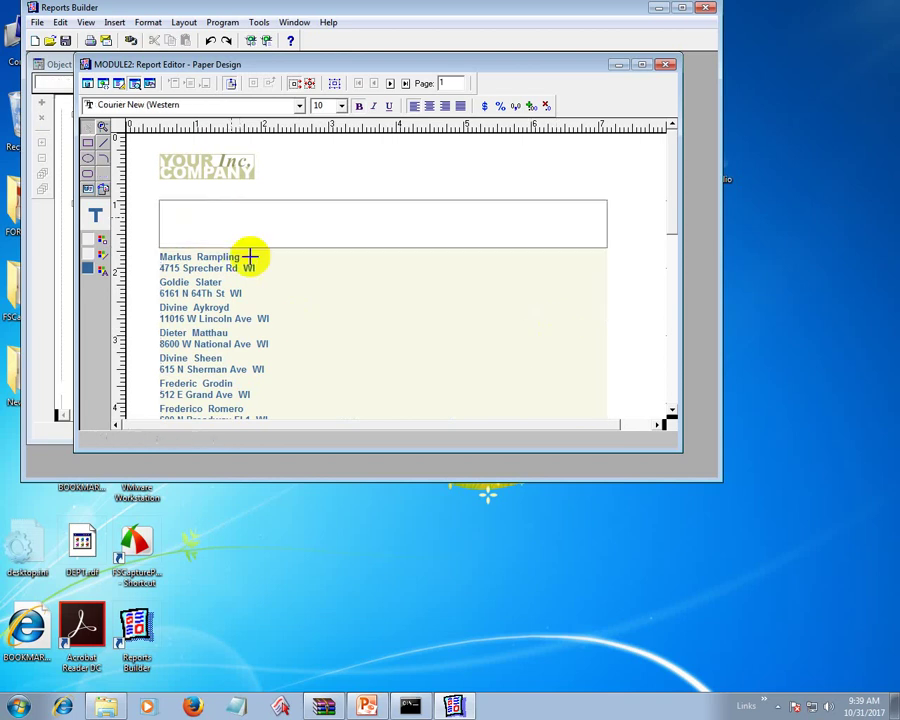
left_click(375, 266)
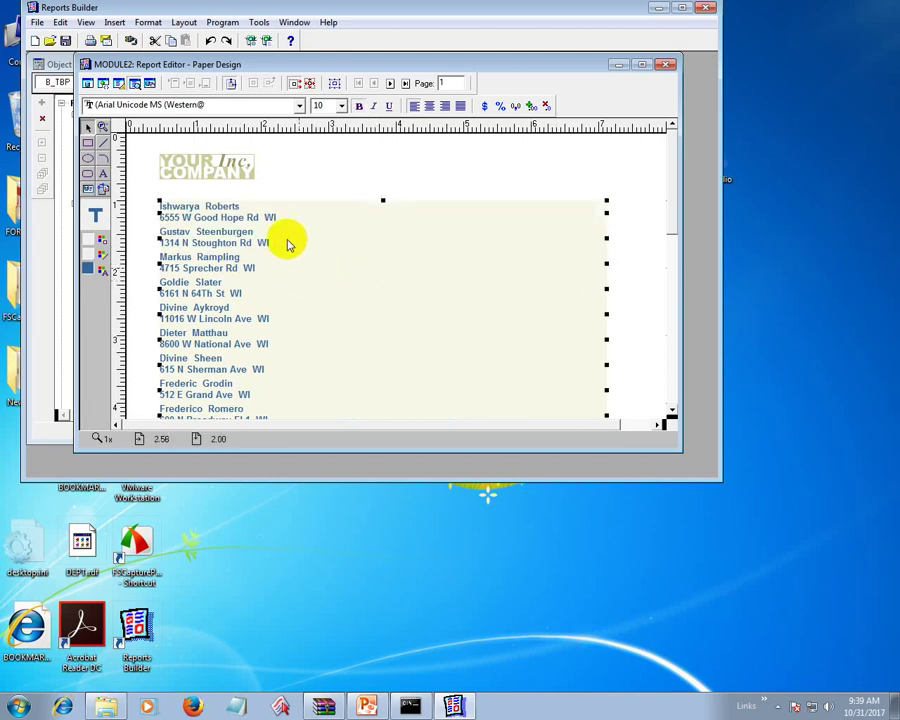
left_click(279, 220)
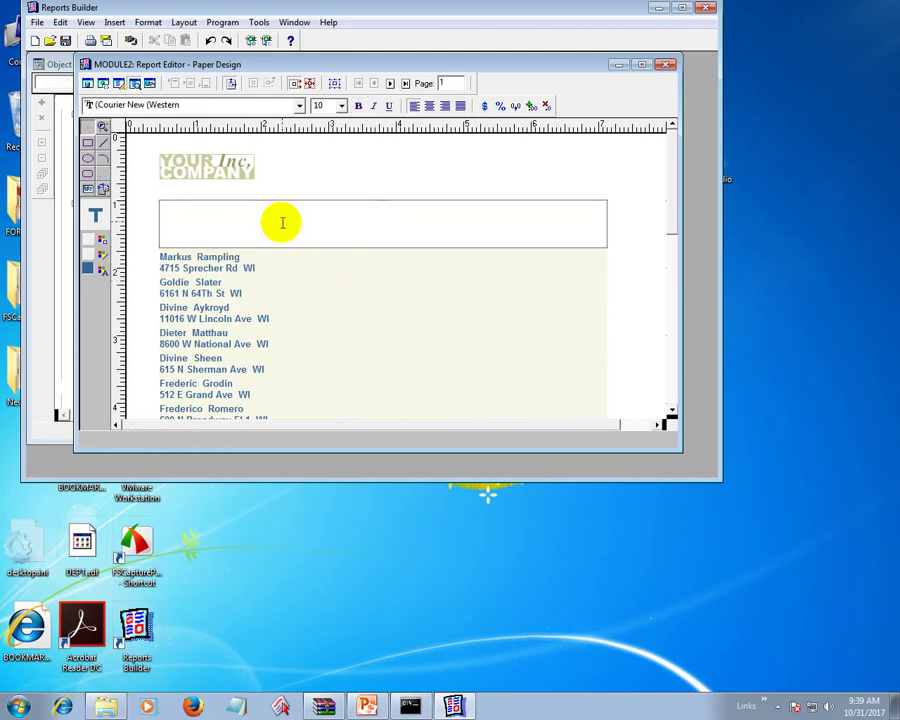
left_click(598, 258)
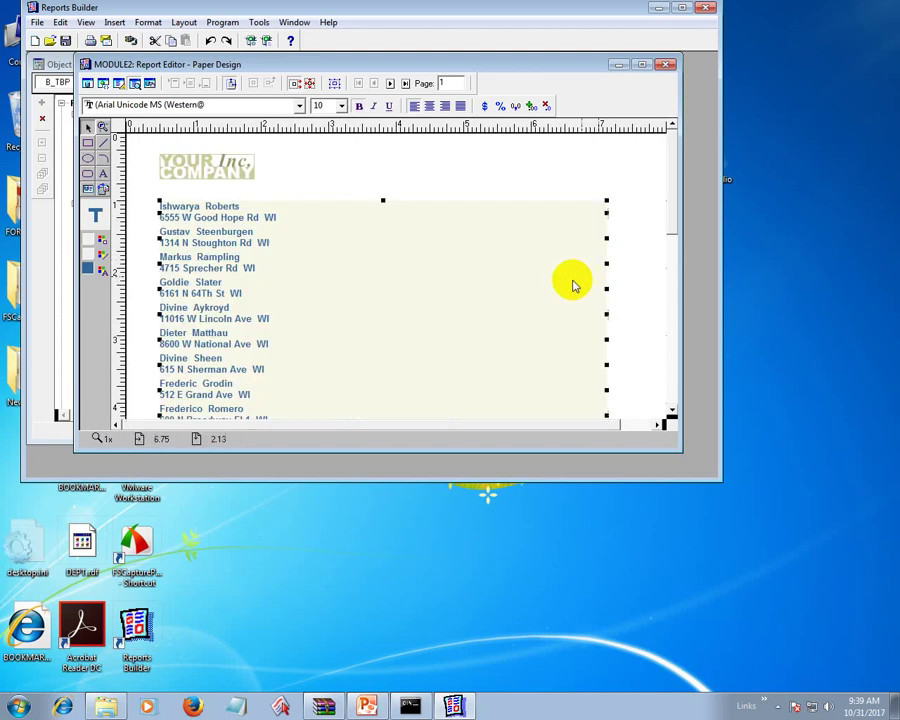
left_click(604, 240)
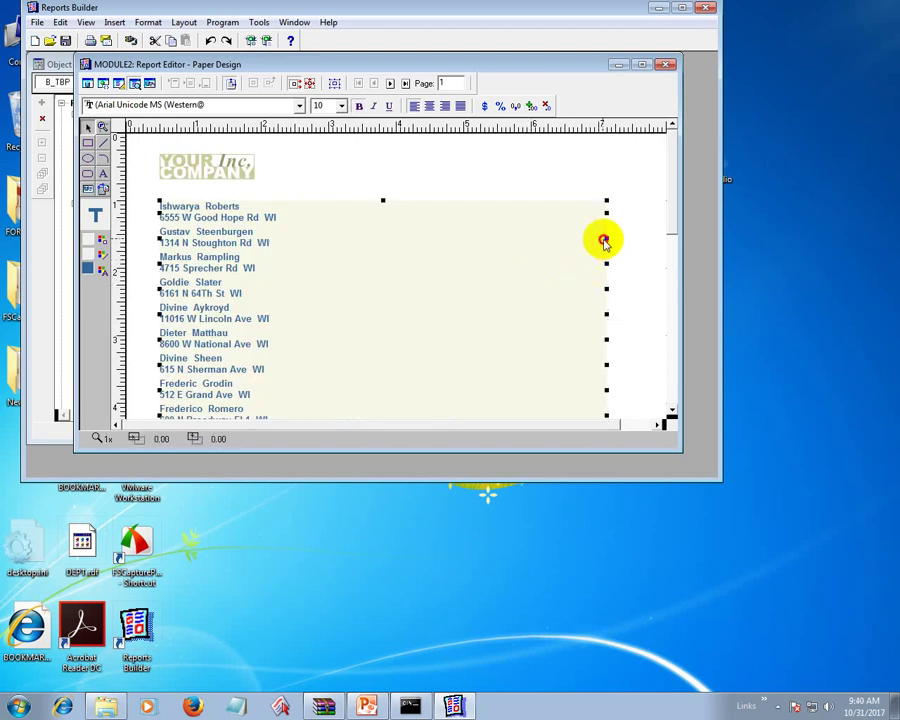
left_click(253, 273)
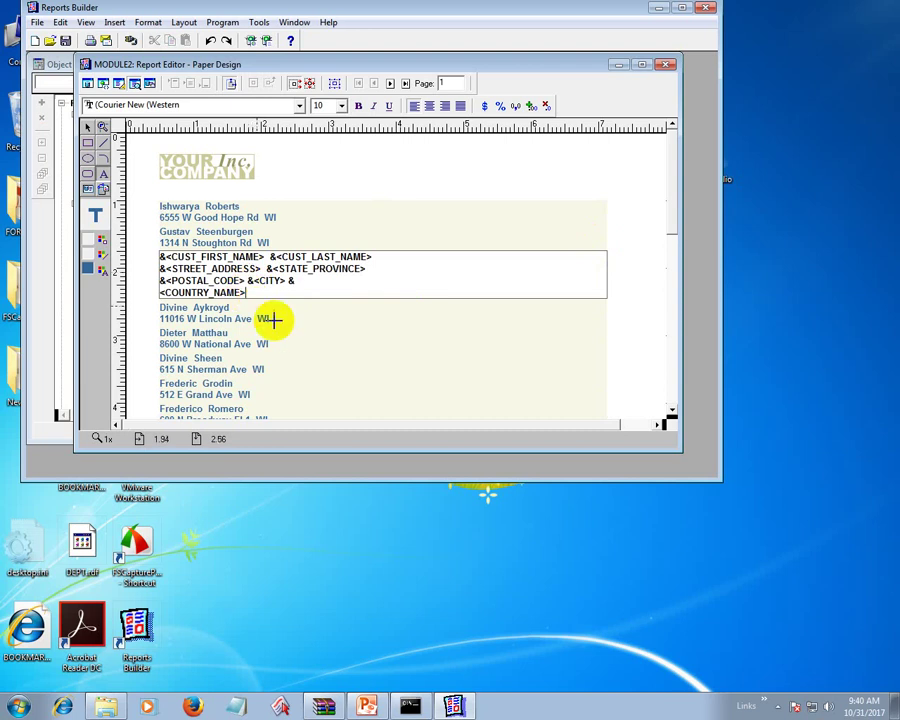
left_click(303, 339)
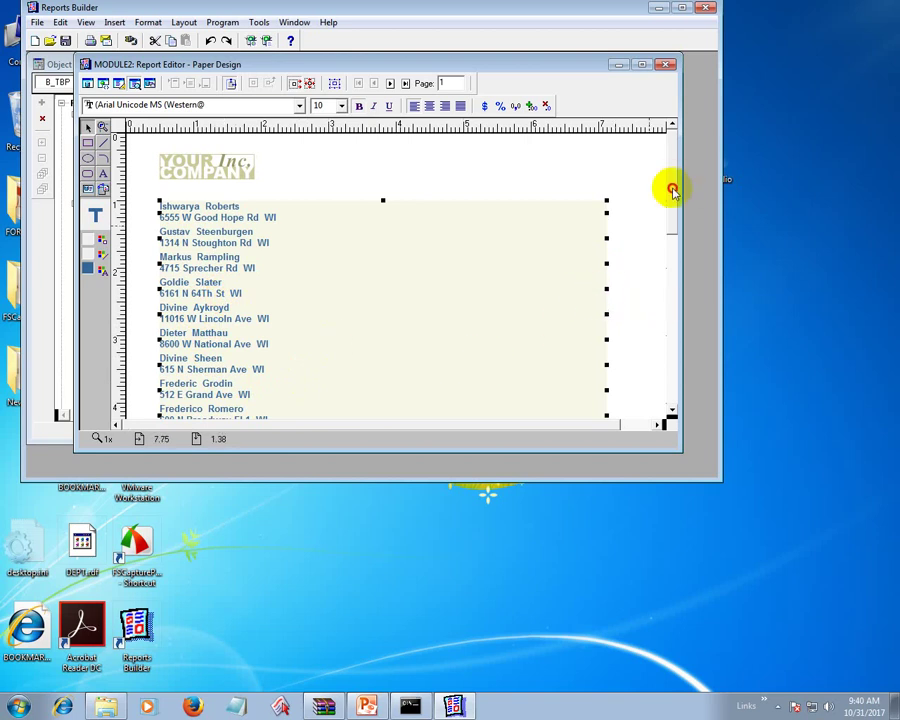
- Insert a line break before &<CITY> in the last customer's label so city gets its own line
left_click_drag(671, 187, 667, 394)
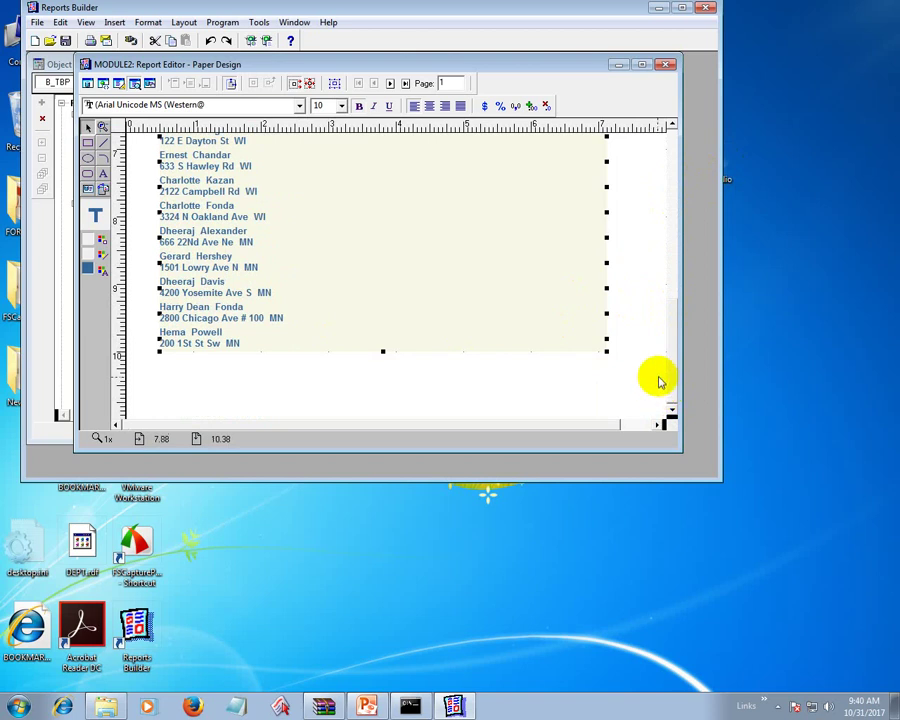
left_click(301, 346)
type("&<CUST_FIRST_NAME> &<CUST_LAST_NAME> &<STREET_ADDRESS> &<STATE_PROVINCE> &<POSTAL_CODE> &<CITY> & <COUNTRY_NAME>")
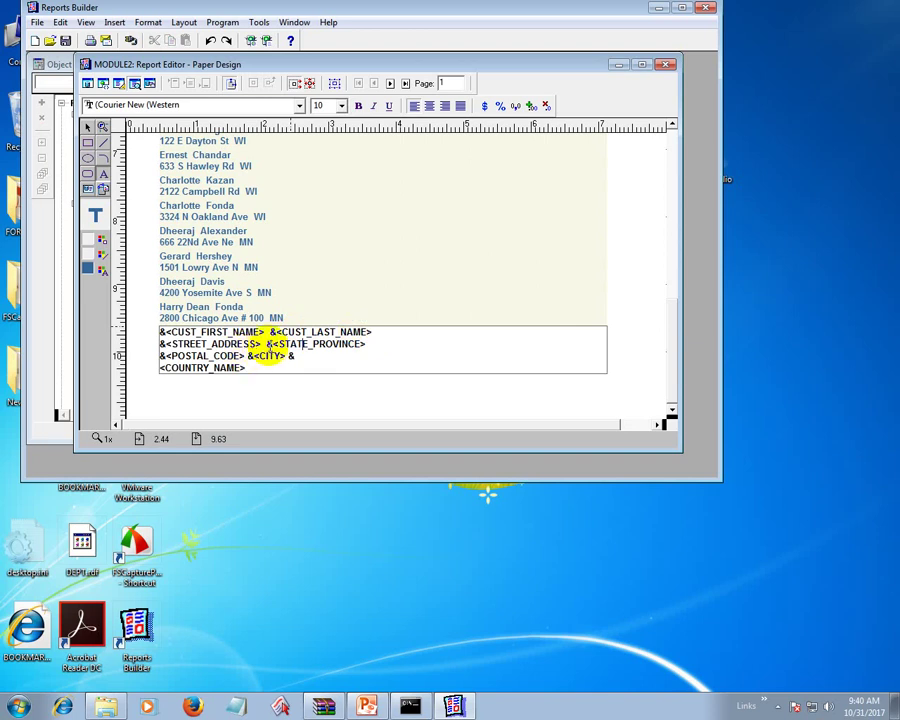
left_click(266, 343)
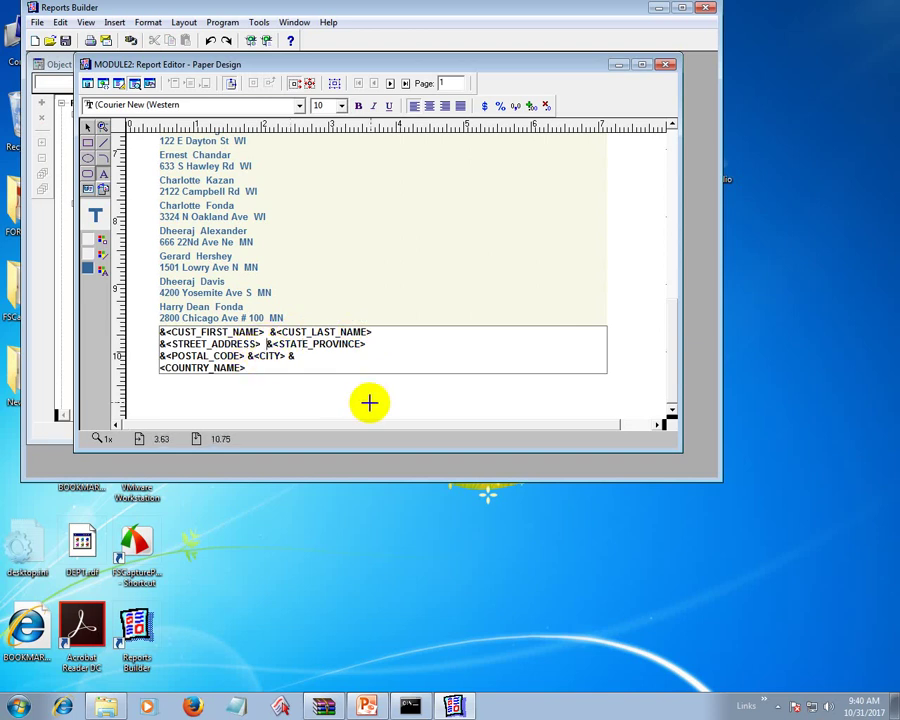
left_click(246, 356)
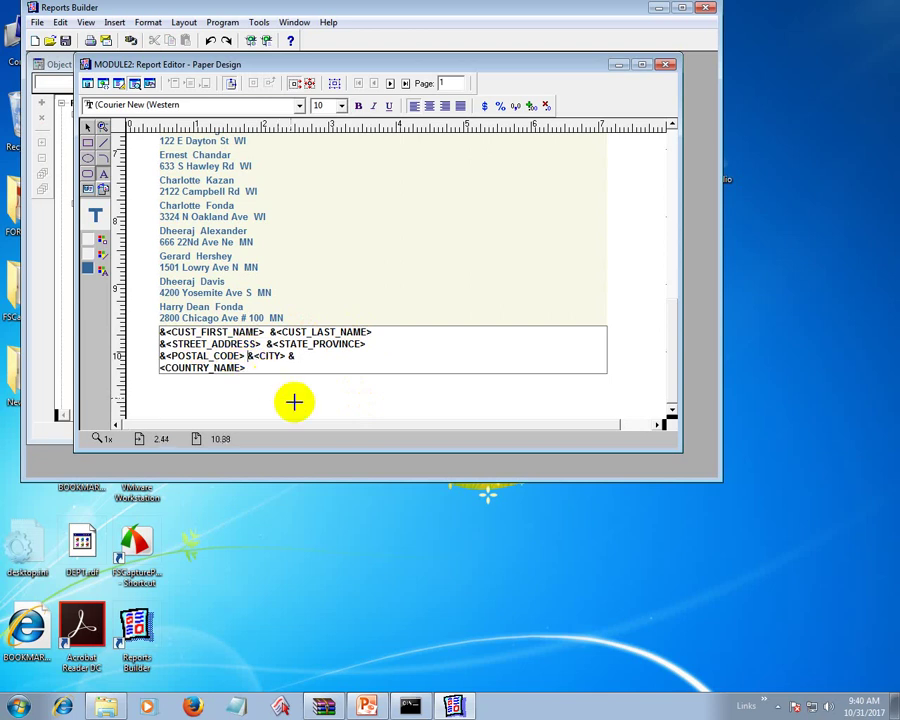
key("Return")
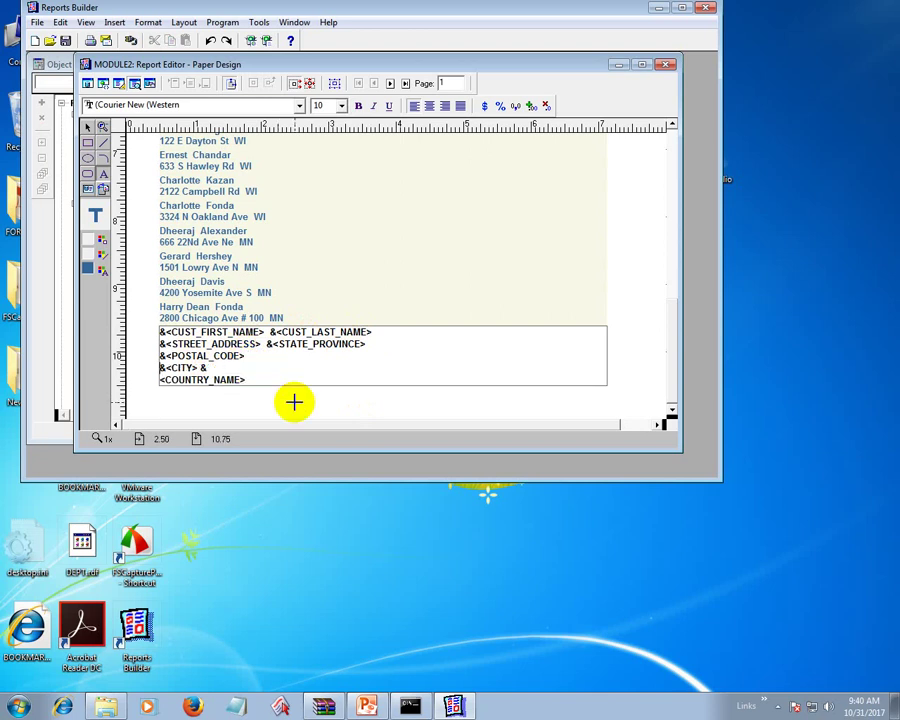
left_click(372, 402)
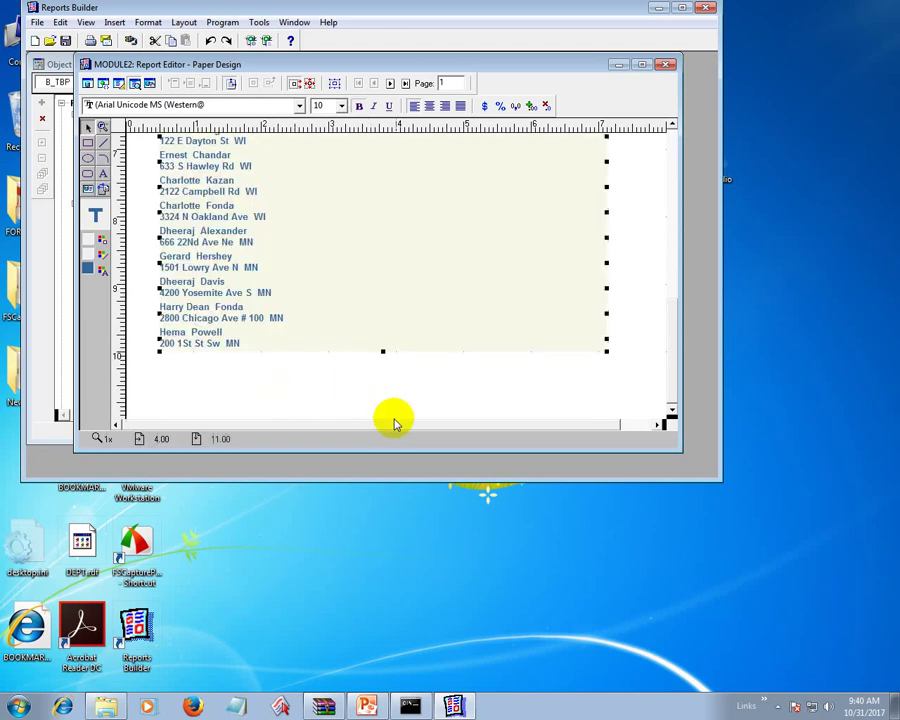
left_click(328, 411)
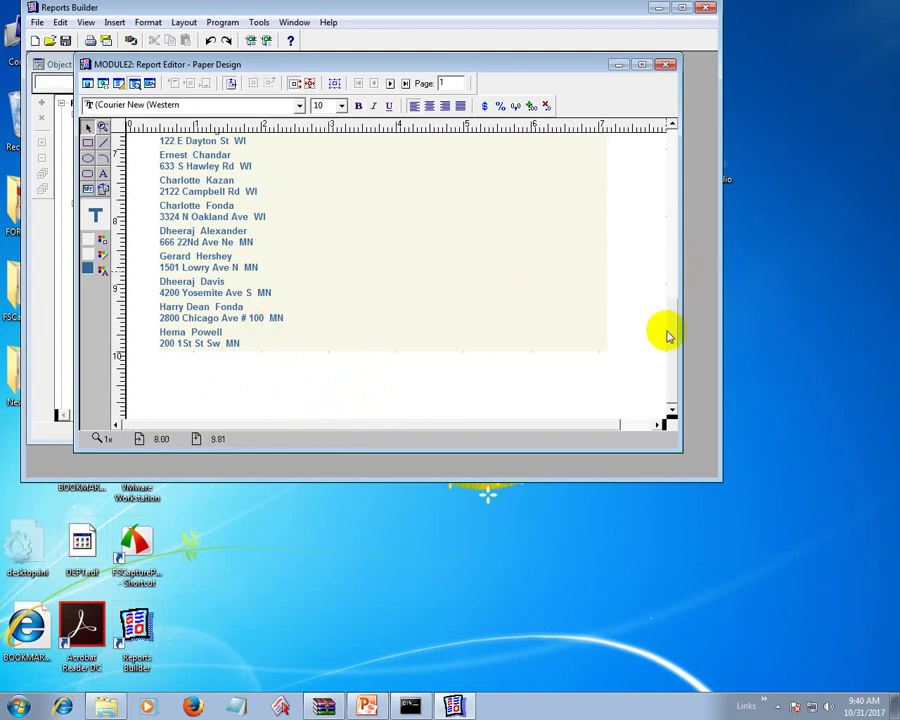
left_click_drag(668, 341, 671, 140)
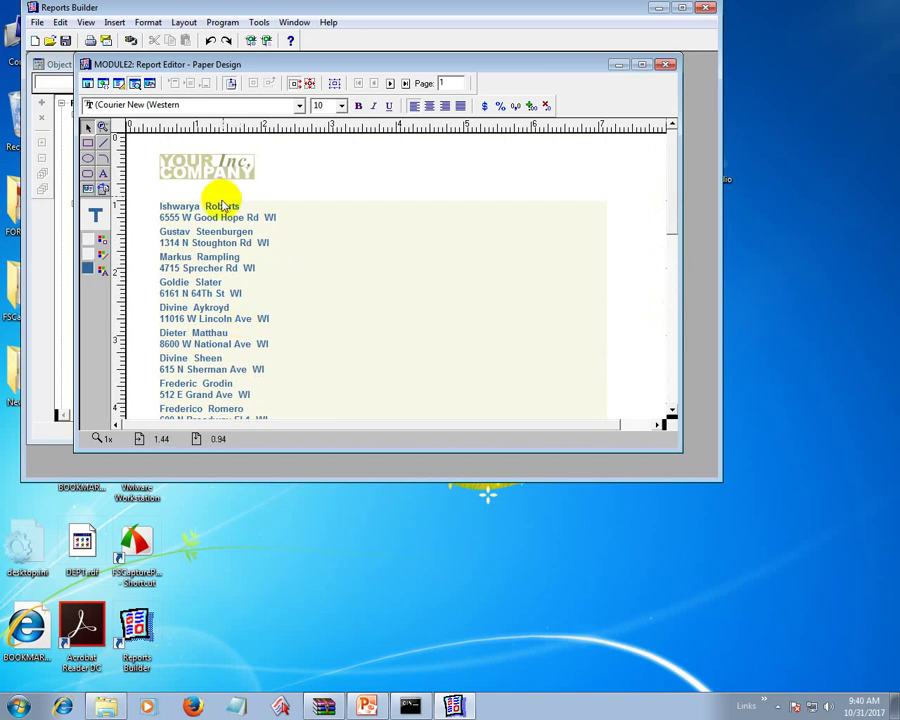
- Open the address field and apply a colour from the Line Color palette
left_click(218, 257)
double_click(218, 257)
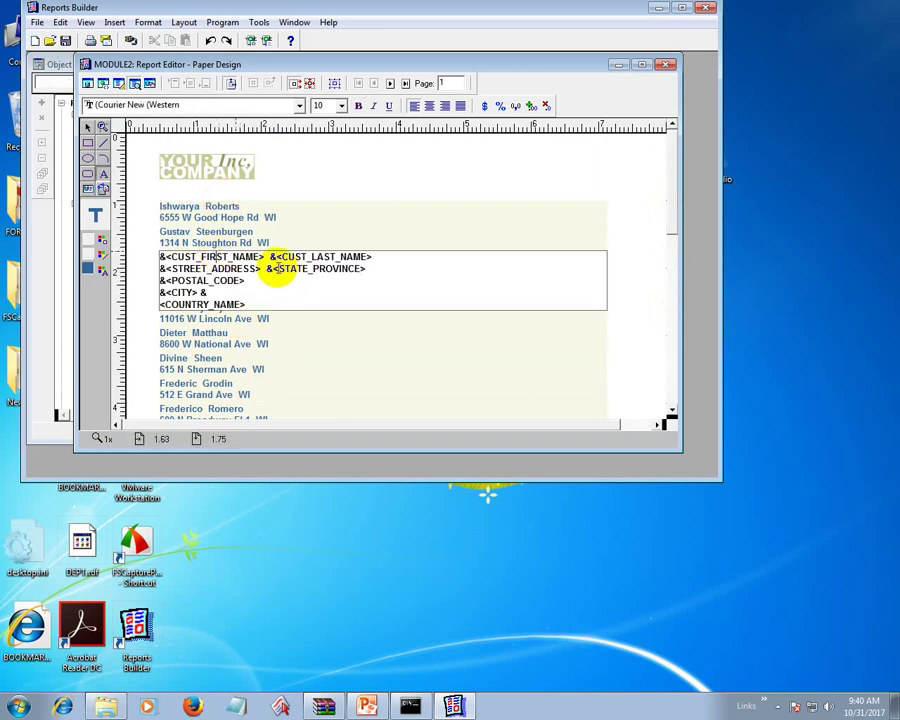
left_click(248, 228)
double_click(256, 241)
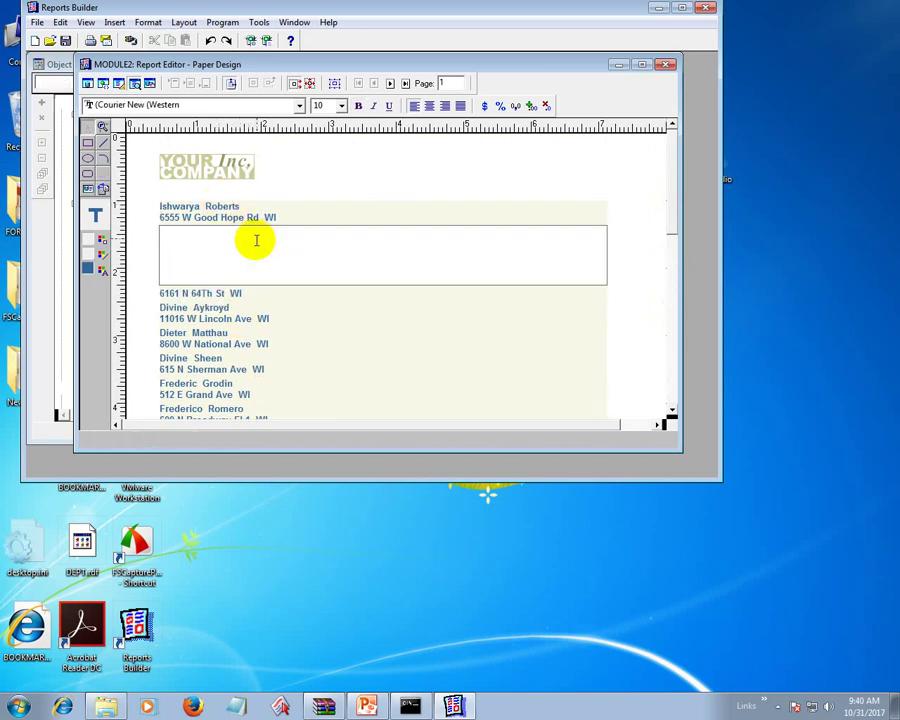
left_click(251, 215)
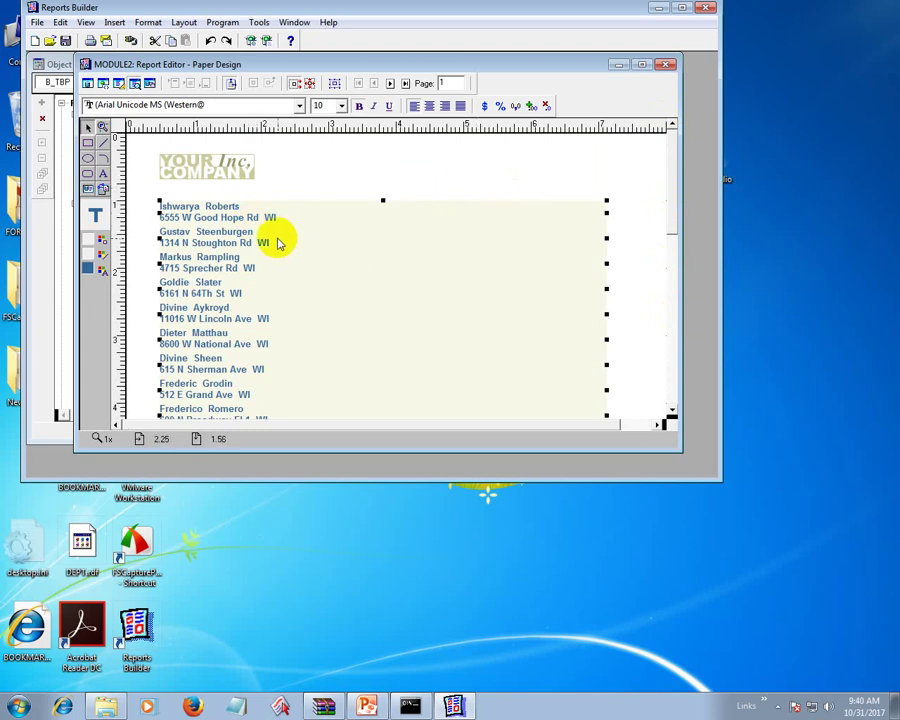
double_click(235, 221)
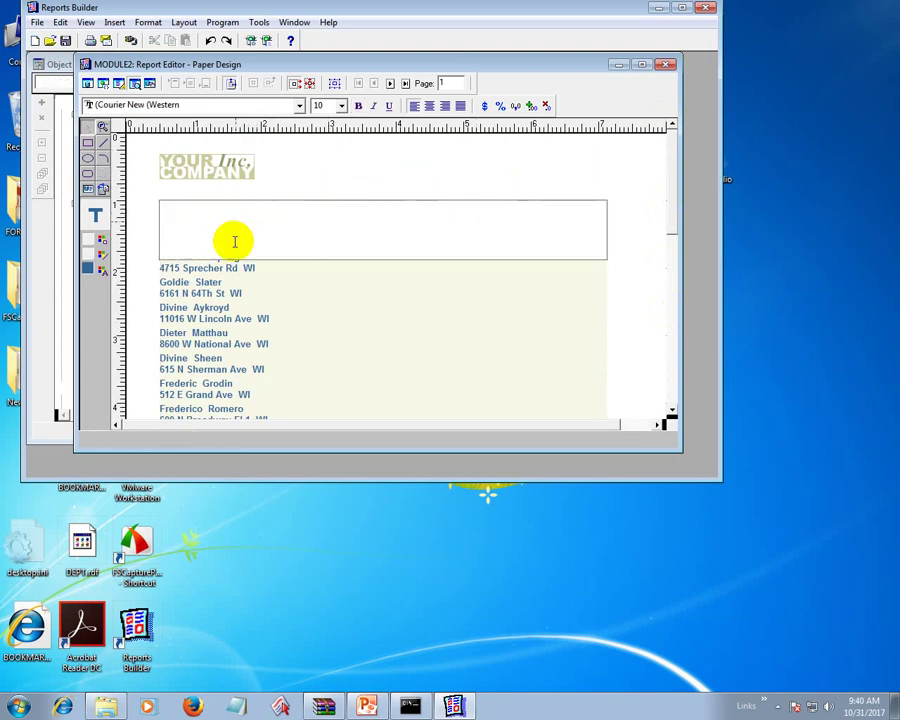
left_click(102, 254)
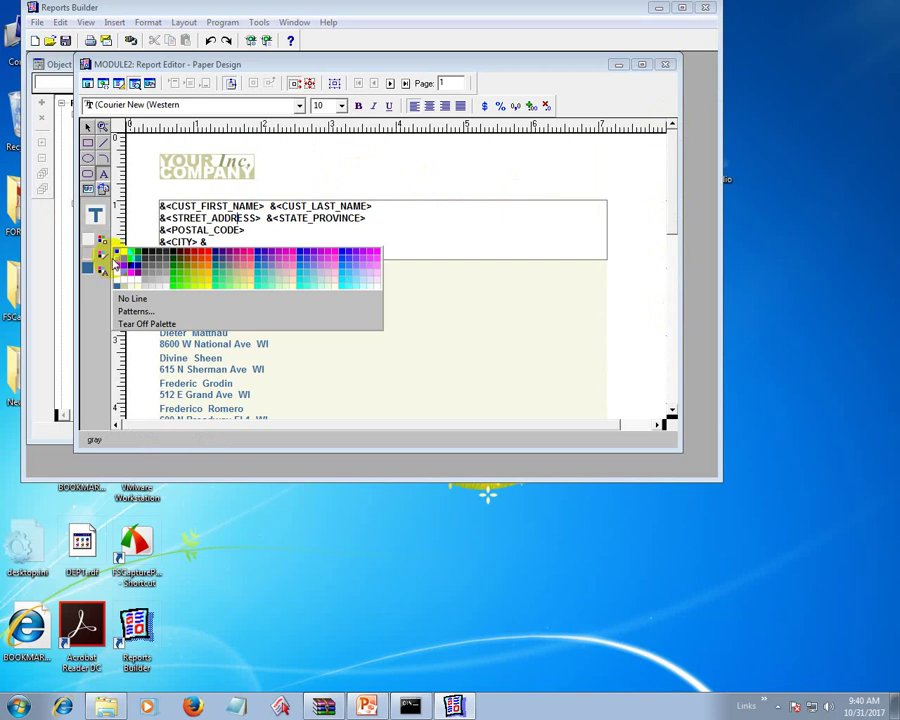
left_click(118, 256)
left_click(363, 284)
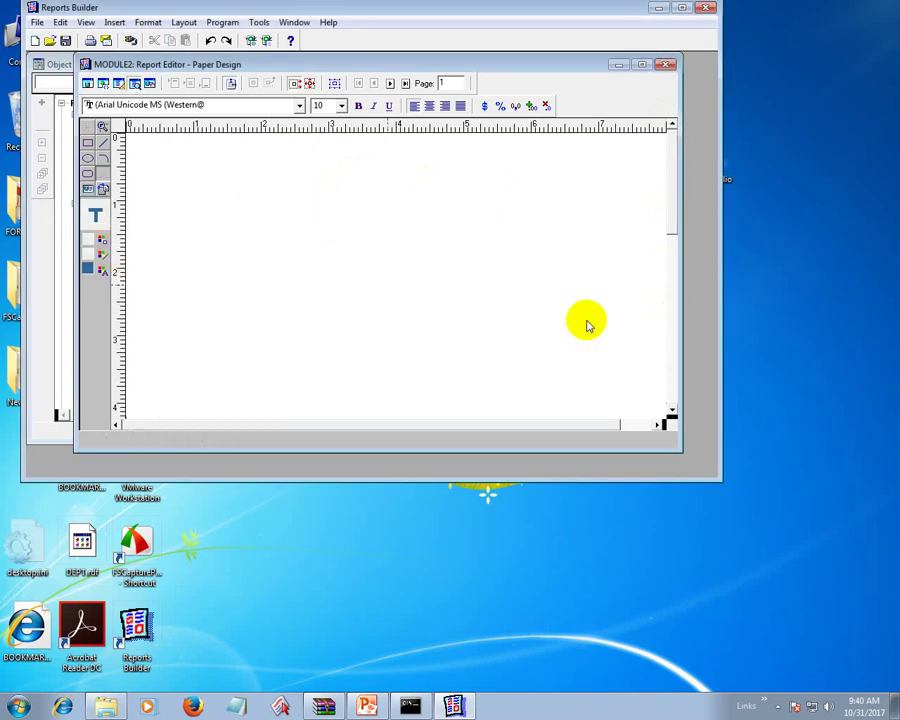
- Reopen the address field and set its line colour to black
double_click(240, 305)
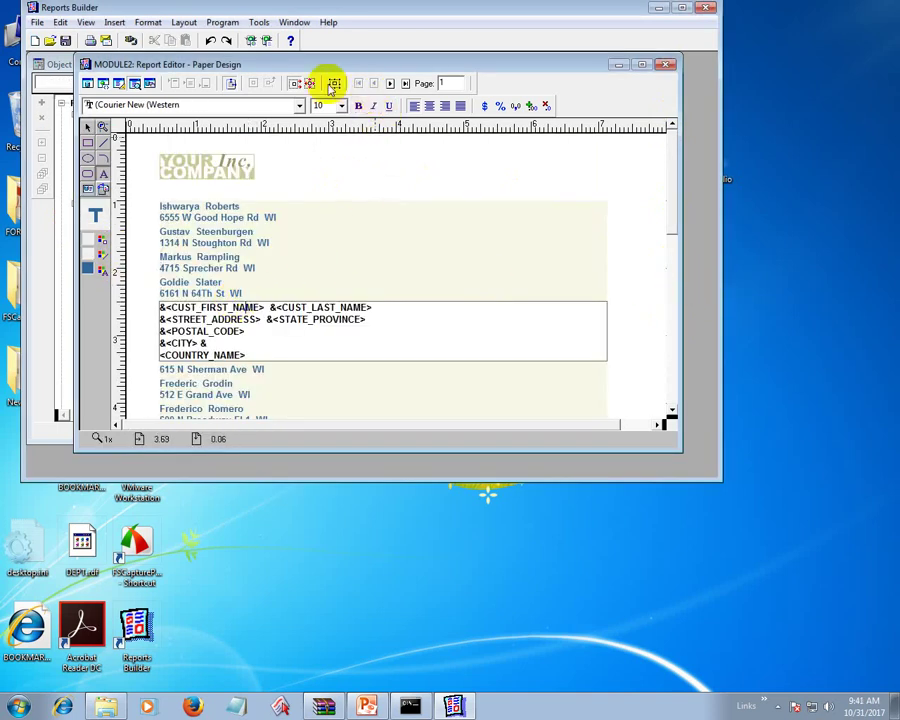
left_click(100, 257)
left_click(118, 253)
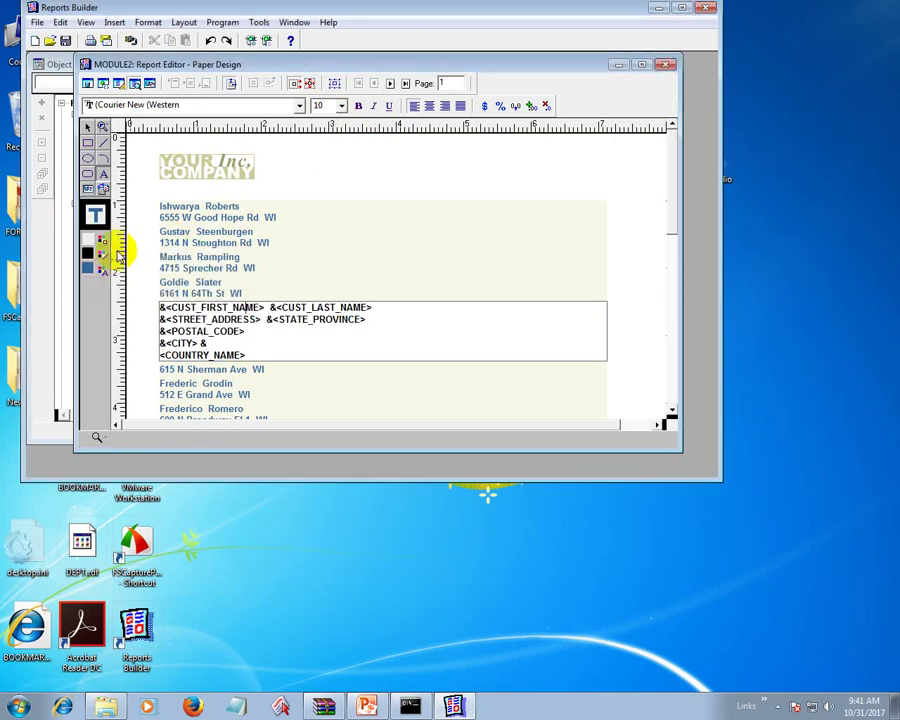
scroll(556, 348, "down", 5)
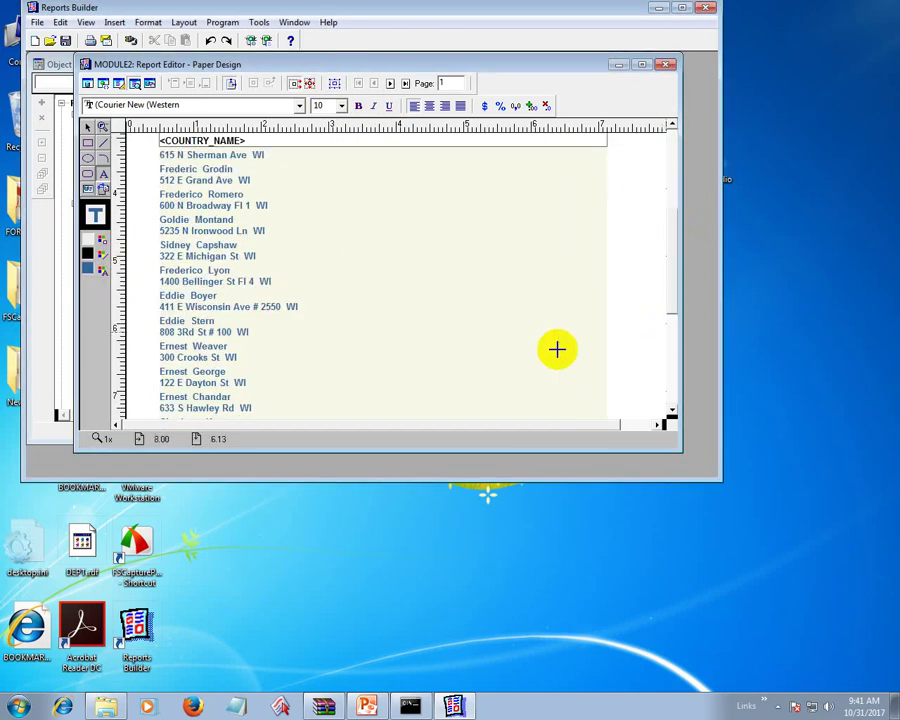
left_click(621, 356)
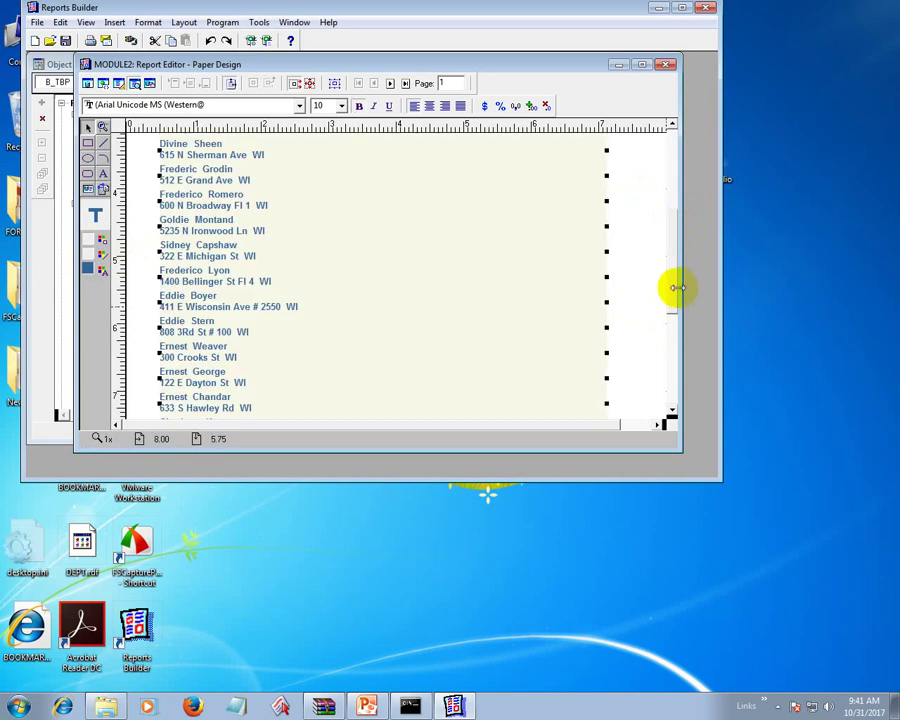
left_click_drag(677, 288, 667, 169)
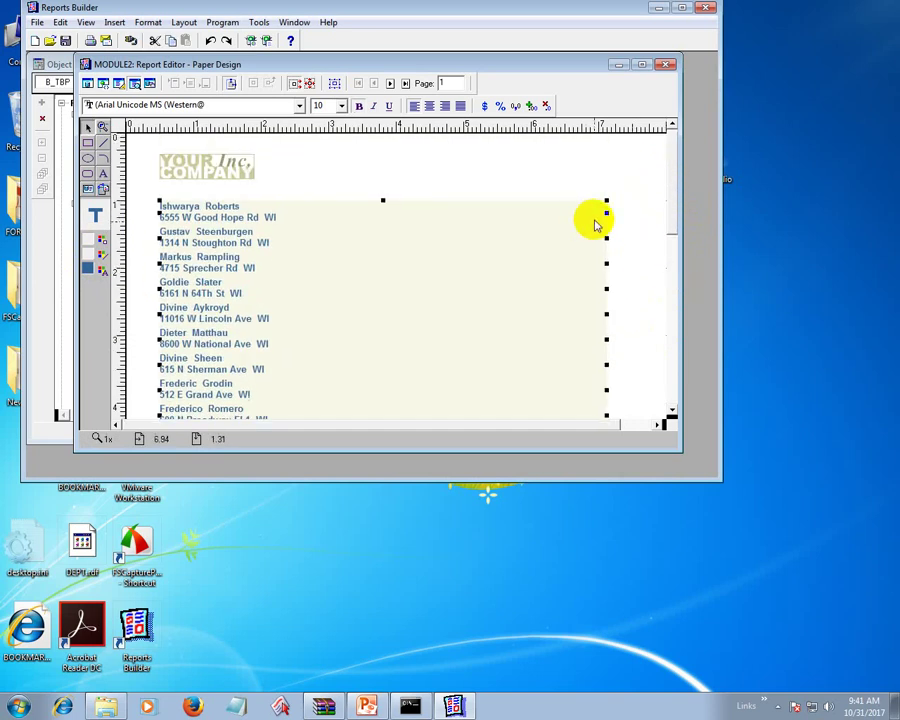
- Give the repeating label band dark border lines and open the text object's Property Inspector
left_click(95, 240)
left_click(117, 250)
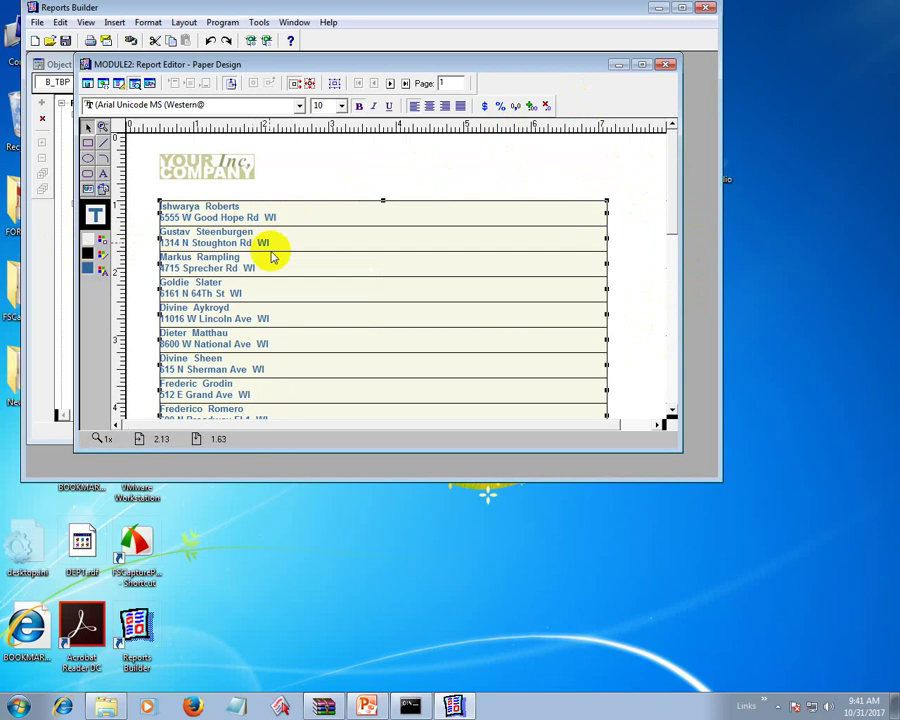
double_click(287, 305)
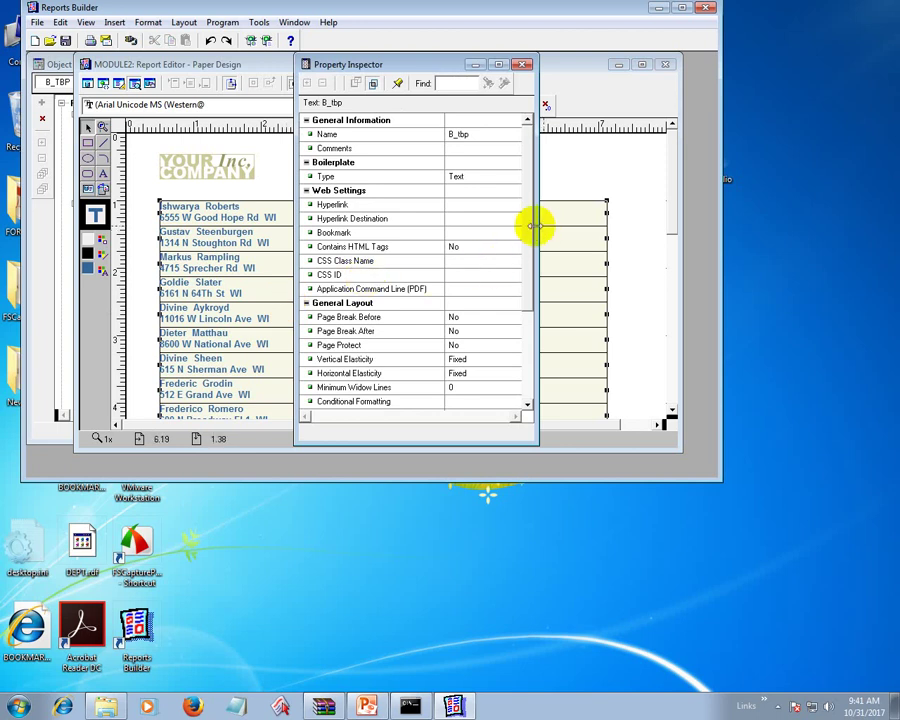
- Check the address object's Print Object On setting, close its properties, and switch to Paper Layout
left_click_drag(529, 225, 531, 279)
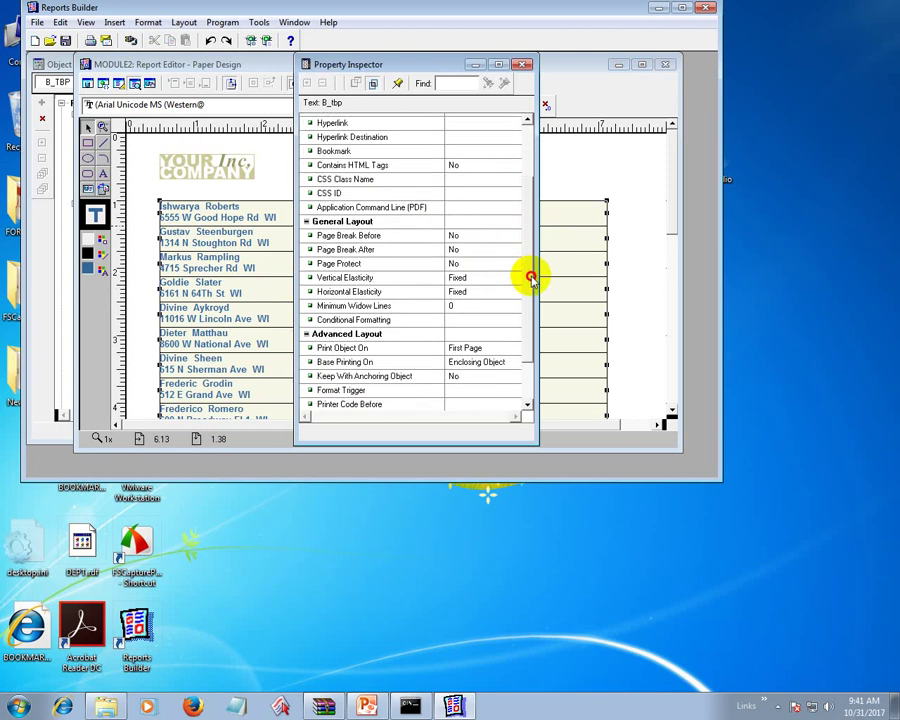
left_click(494, 347)
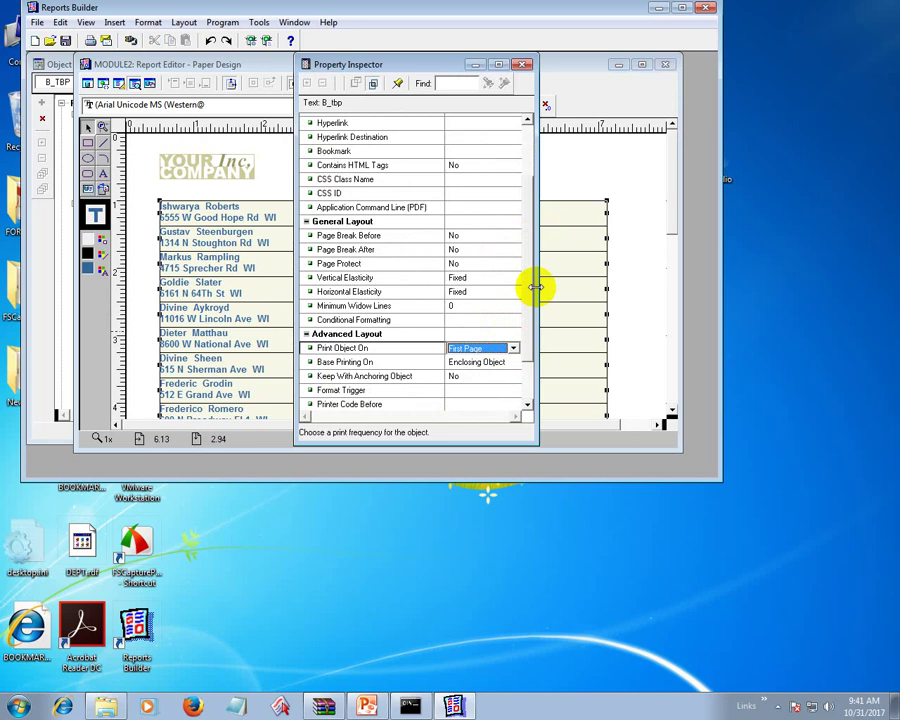
left_click(522, 64)
left_click(119, 83)
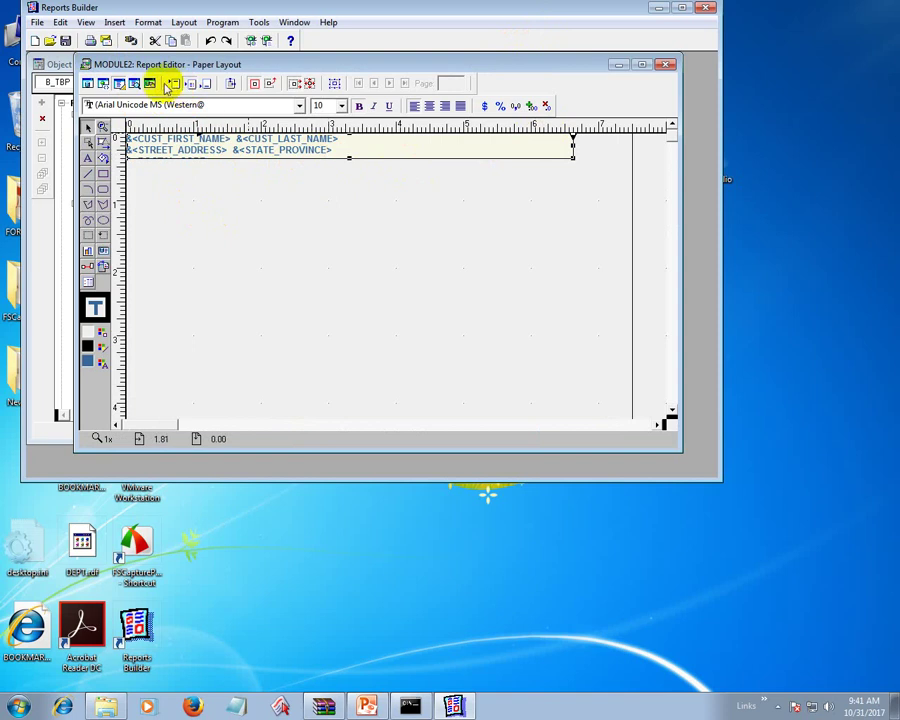
- Narrow the address field to end near 3.3 inches and reopen its Property Inspector
left_click_drag(573, 148, 349, 150)
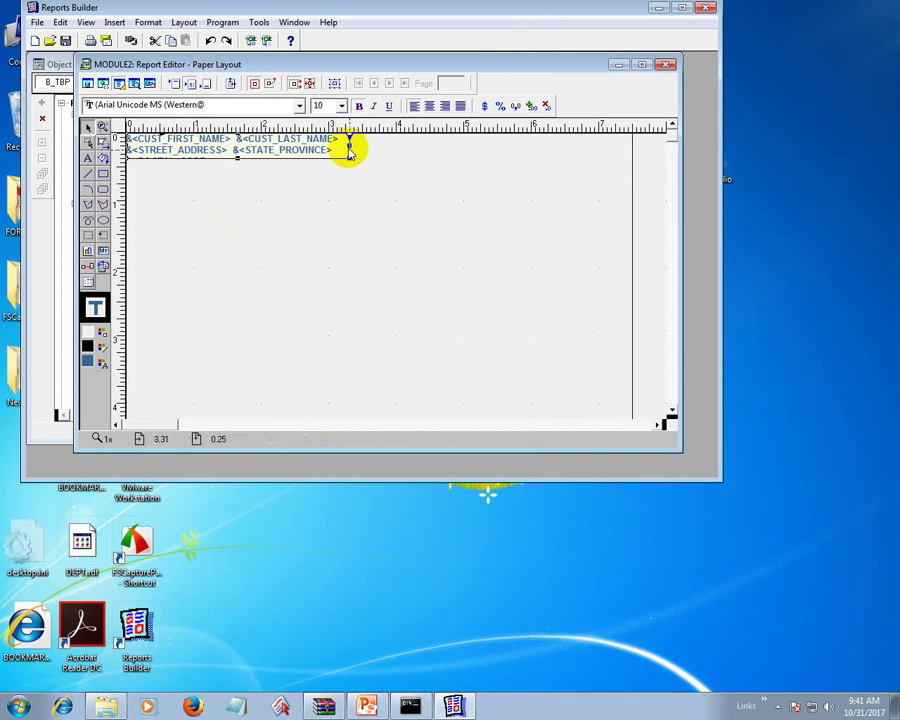
left_click(388, 217)
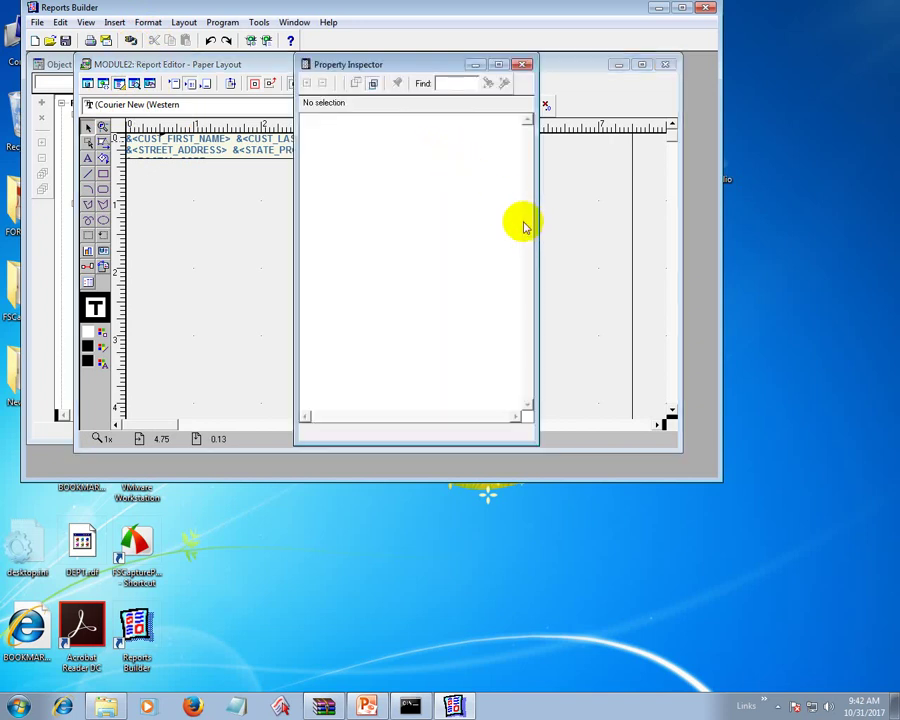
left_click(335, 171)
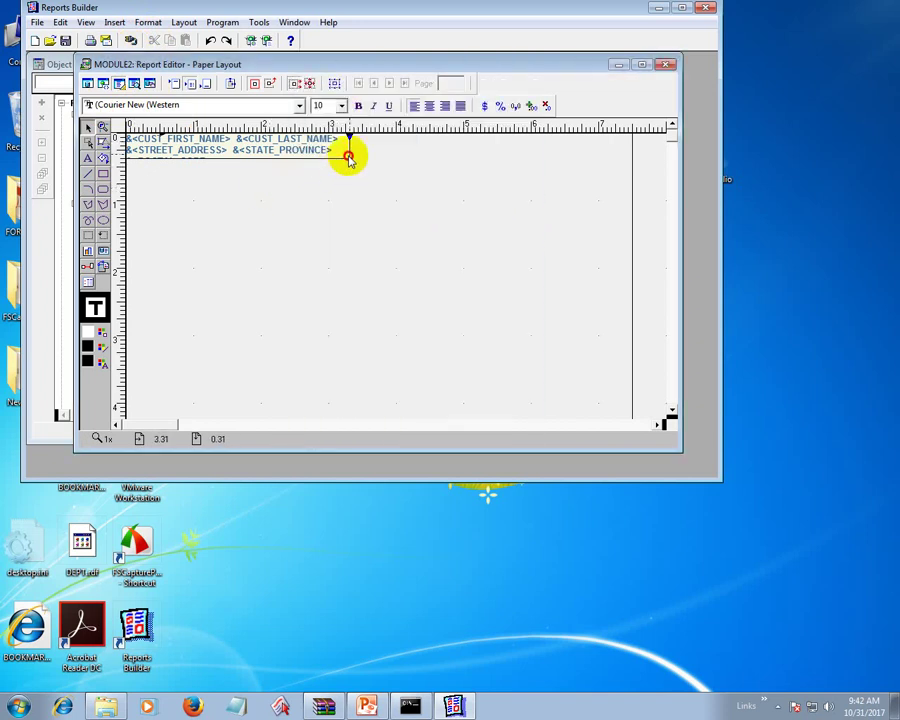
left_click(348, 157)
key("F4")
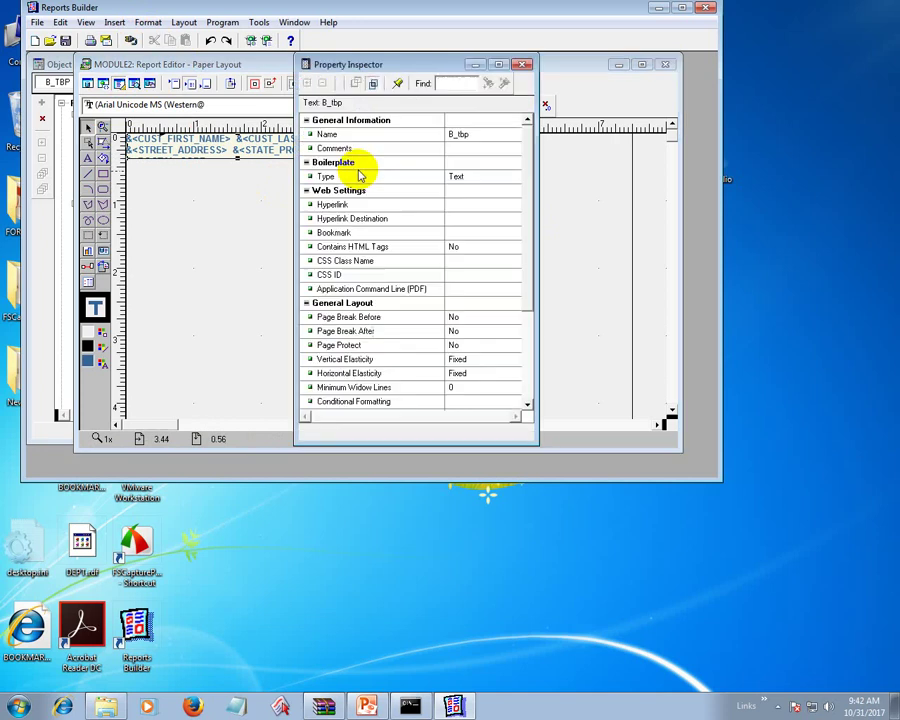